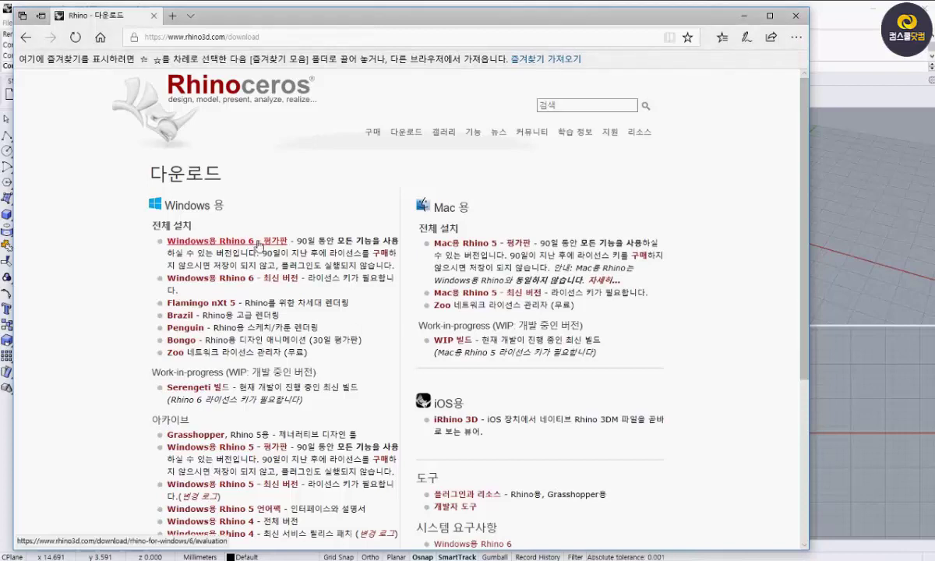
- Review the Rhino 6 for Windows evaluation entry on the download page, and return to the Rhino home page
{"action": "left_click_drag", "start_coordinate": [301, 241], "coordinate": [177, 241]}
{"action": "left_click", "coordinate": [337, 205]}
{"action": "key", "text": "alt+Left"}
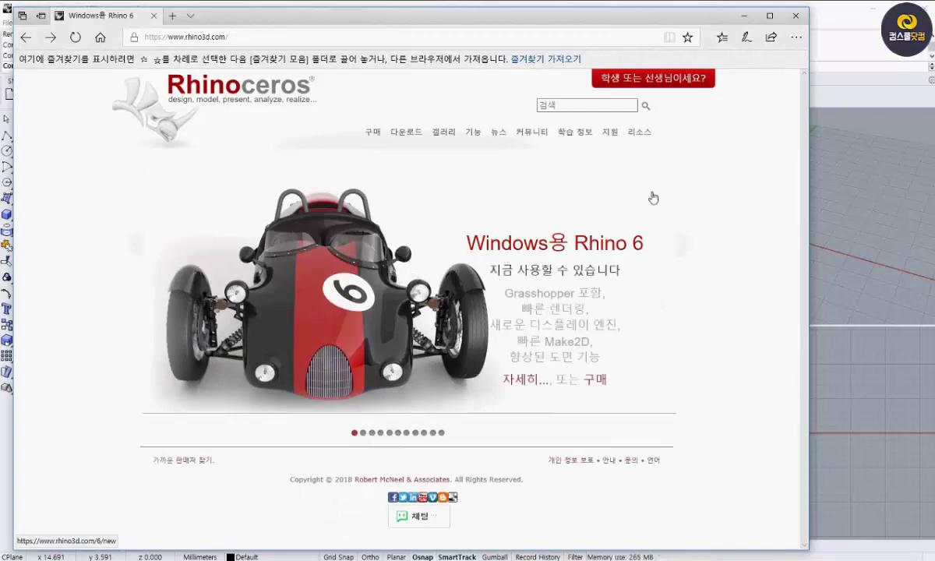
- Open the Rhino purchase page by way of the student and teacher discount page, and review the commercial price list
{"action": "left_click", "coordinate": [694, 81]}
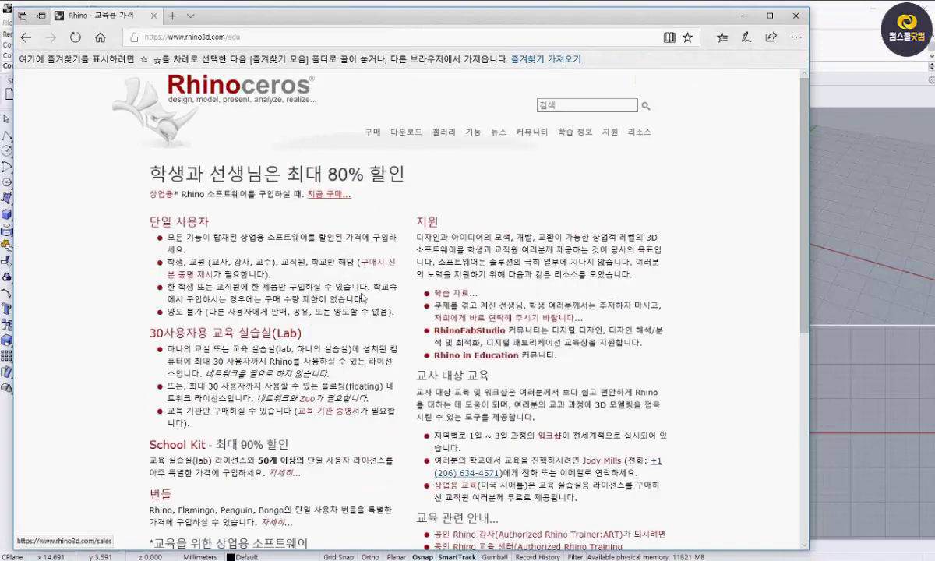
{"action": "left_click", "coordinate": [336, 195]}
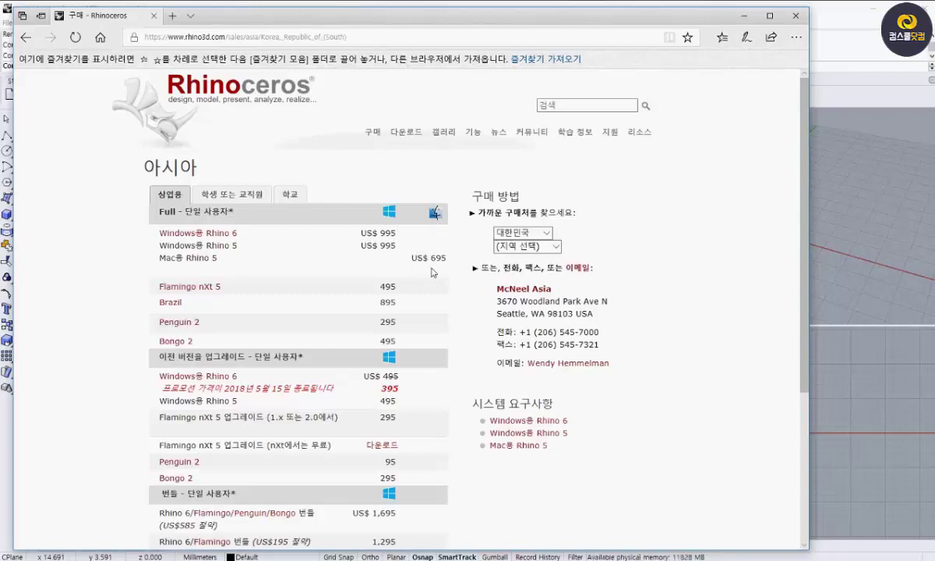
{"action": "scroll", "coordinate": [434, 272], "scroll_direction": "down", "scroll_amount": 1}
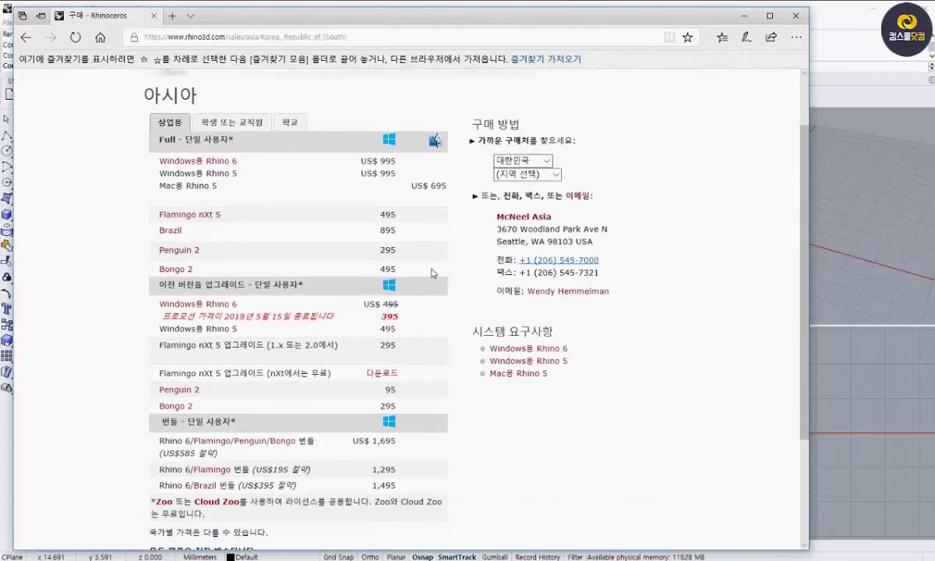
{"action": "scroll", "coordinate": [433, 272], "scroll_direction": "down", "scroll_amount": 1}
{"action": "scroll", "coordinate": [433, 272], "scroll_direction": "up", "scroll_amount": 2}
- Show the student and faculty price list and review the Rhino licence, the bundle, and the Flamingo nXt 5, Brazil, Penguin 2 and Bongo 2 plug-ins
{"action": "left_click", "coordinate": [233, 185]}
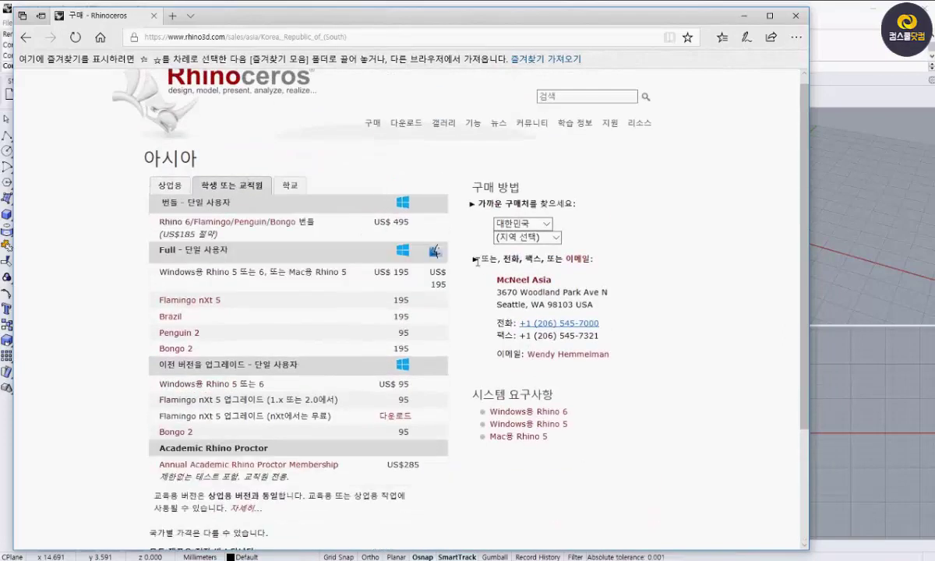
{"action": "scroll", "coordinate": [476, 255], "scroll_direction": "down", "scroll_amount": 3}
{"action": "scroll", "coordinate": [269, 209], "scroll_direction": "up", "scroll_amount": 1}
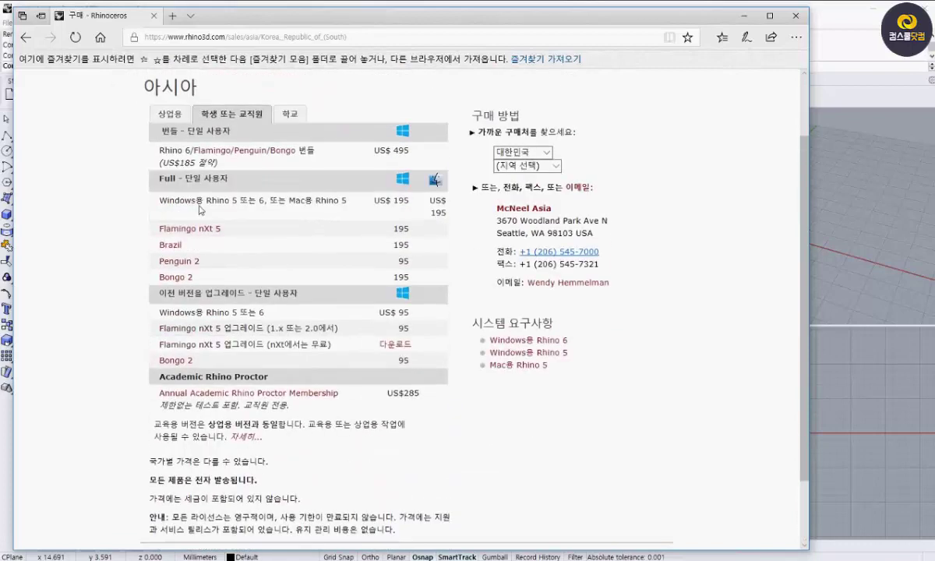
{"action": "left_click_drag", "start_coordinate": [411, 201], "coordinate": [395, 203]}
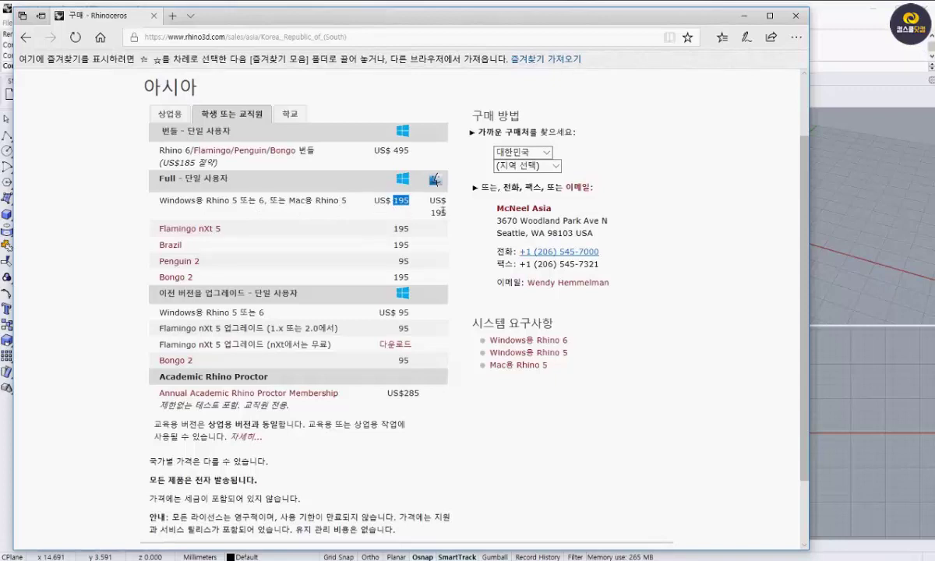
{"action": "left_click_drag", "start_coordinate": [313, 151], "coordinate": [258, 146]}
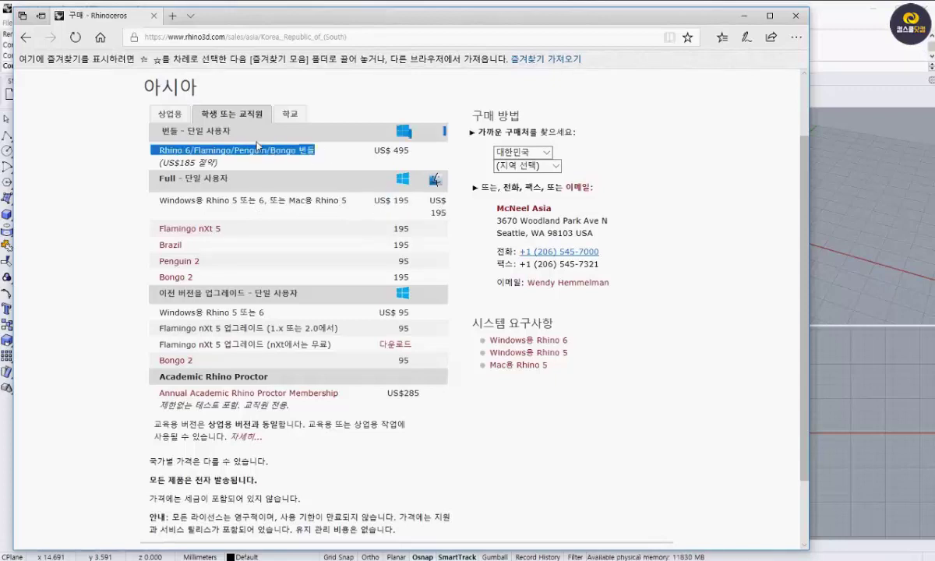
{"action": "left_click", "coordinate": [239, 234]}
{"action": "left_click_drag", "start_coordinate": [224, 230], "coordinate": [153, 247]}
{"action": "left_click_drag", "start_coordinate": [205, 262], "coordinate": [163, 277]}
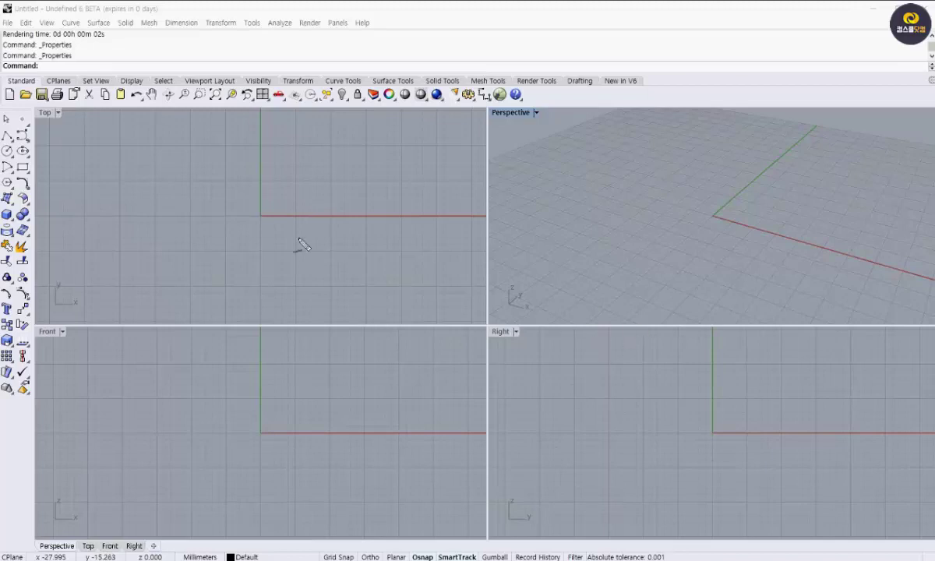
{"action": "left_click_drag", "start_coordinate": [61, 117], "coordinate": [55, 132]}
{"action": "mouse_move", "coordinate": [63, 321]}
{"action": "left_mouse_down"}
{"action": "mouse_move", "coordinate": [59, 337]}
{"action": "mouse_move", "coordinate": [69, 333]}
{"action": "left_mouse_up"}
{"action": "mouse_move", "coordinate": [493, 312]}
{"action": "left_mouse_down"}
{"action": "mouse_move", "coordinate": [485, 350]}
{"action": "mouse_move", "coordinate": [524, 351]}
{"action": "left_mouse_up"}
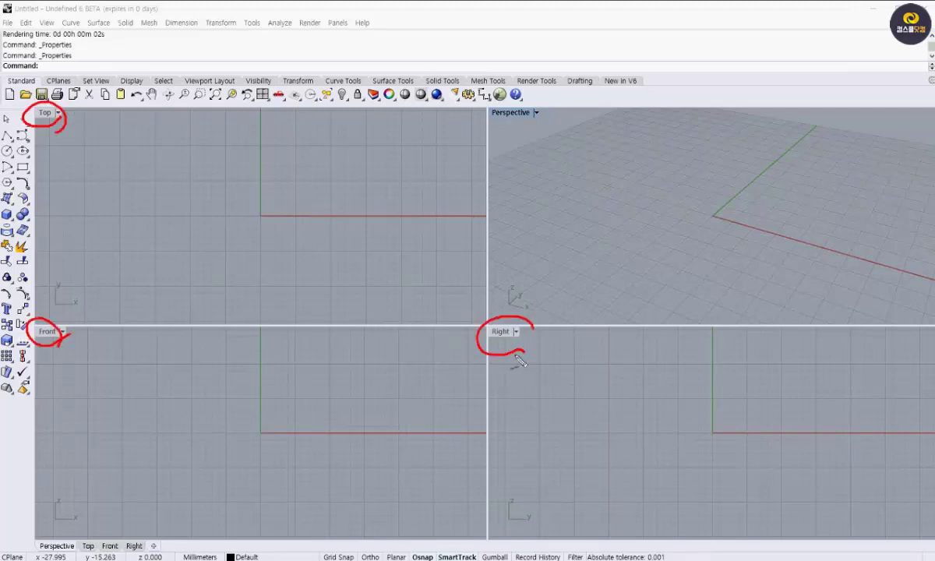
{"action": "mouse_move", "coordinate": [549, 99]}
{"action": "left_mouse_down"}
{"action": "mouse_move", "coordinate": [492, 125]}
{"action": "mouse_move", "coordinate": [552, 125]}
{"action": "left_mouse_up"}
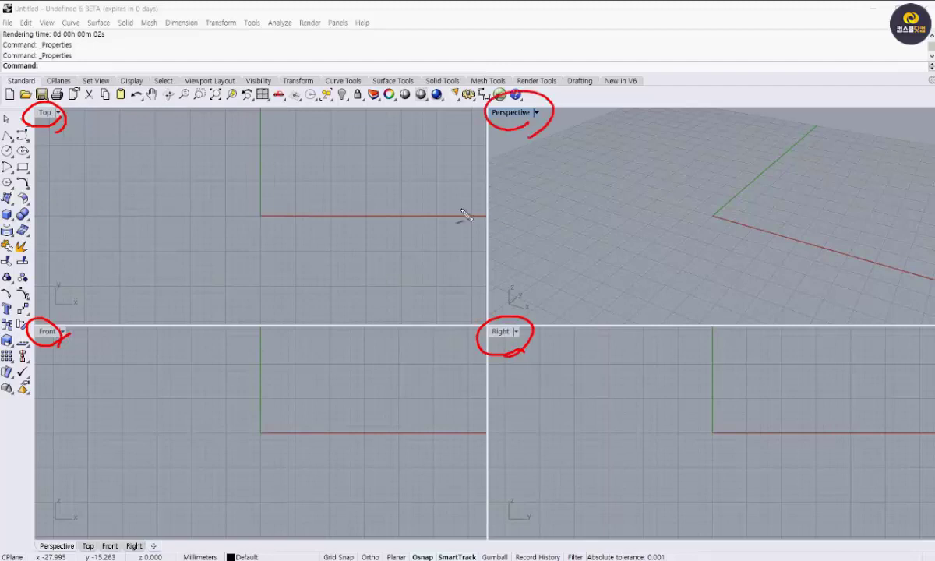
{"action": "mouse_move", "coordinate": [280, 192]}
{"action": "left_mouse_down"}
{"action": "mouse_move", "coordinate": [246, 211]}
{"action": "mouse_move", "coordinate": [290, 209]}
{"action": "mouse_move", "coordinate": [247, 212]}
{"action": "mouse_move", "coordinate": [287, 238]}
{"action": "left_mouse_up"}
{"action": "mouse_move", "coordinate": [246, 211]}
{"action": "left_mouse_down"}
{"action": "mouse_move", "coordinate": [287, 238]}
{"action": "mouse_move", "coordinate": [318, 221]}
{"action": "left_mouse_up"}
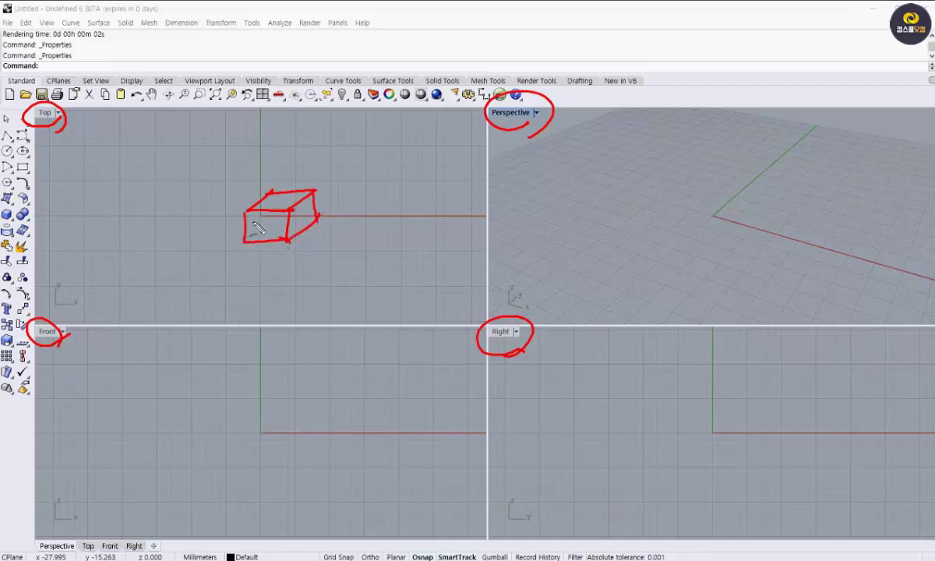
{"action": "mouse_move", "coordinate": [213, 253]}
{"action": "left_mouse_down"}
{"action": "mouse_move", "coordinate": [272, 227]}
{"action": "mouse_move", "coordinate": [256, 244]}
{"action": "left_mouse_up"}
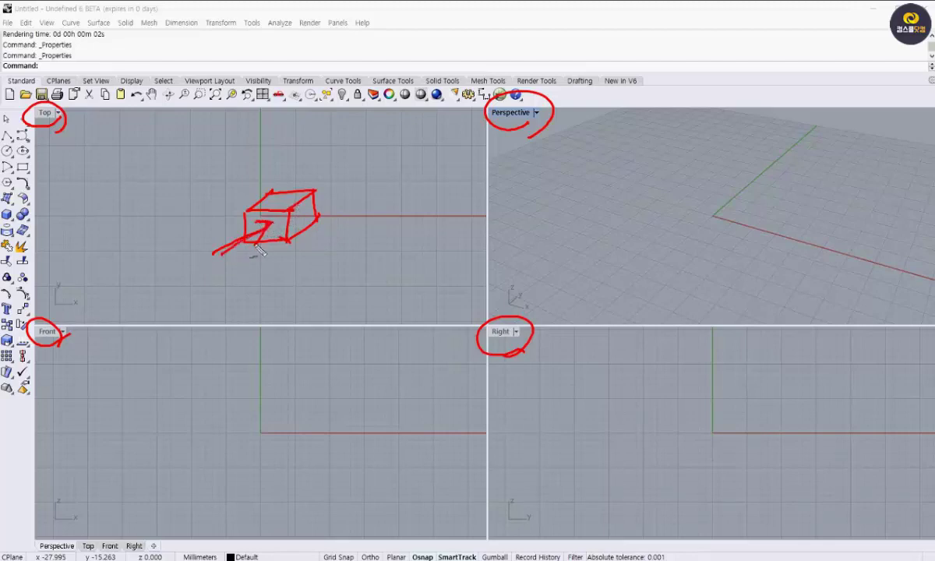
{"action": "mouse_move", "coordinate": [345, 245]}
{"action": "left_mouse_down"}
{"action": "mouse_move", "coordinate": [350, 211]}
{"action": "mouse_move", "coordinate": [413, 208]}
{"action": "mouse_move", "coordinate": [412, 247]}
{"action": "left_mouse_up"}
{"action": "mouse_move", "coordinate": [351, 219]}
{"action": "left_mouse_down"}
{"action": "mouse_move", "coordinate": [351, 251]}
{"action": "mouse_move", "coordinate": [413, 246]}
{"action": "mouse_move", "coordinate": [350, 250]}
{"action": "mouse_move", "coordinate": [349, 208]}
{"action": "mouse_move", "coordinate": [409, 206]}
{"action": "mouse_move", "coordinate": [417, 250]}
{"action": "left_mouse_up"}
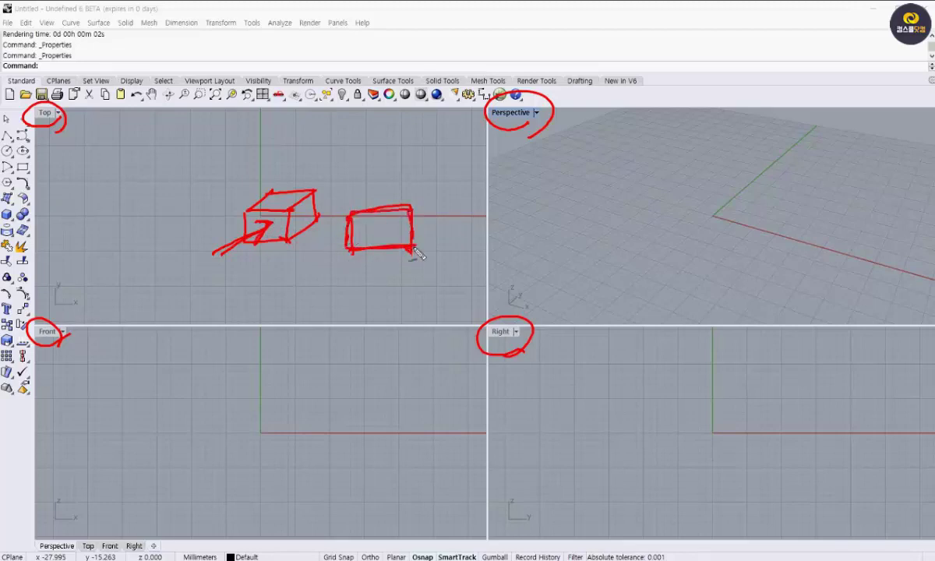
{"action": "left_click", "coordinate": [75, 343]}
{"action": "left_click_drag", "start_coordinate": [182, 273], "coordinate": [191, 250]}
{"action": "left_click_drag", "start_coordinate": [170, 270], "coordinate": [200, 267]}
{"action": "left_click_drag", "start_coordinate": [206, 212], "coordinate": [251, 210]}
{"action": "left_click_drag", "start_coordinate": [351, 194], "coordinate": [301, 209]}
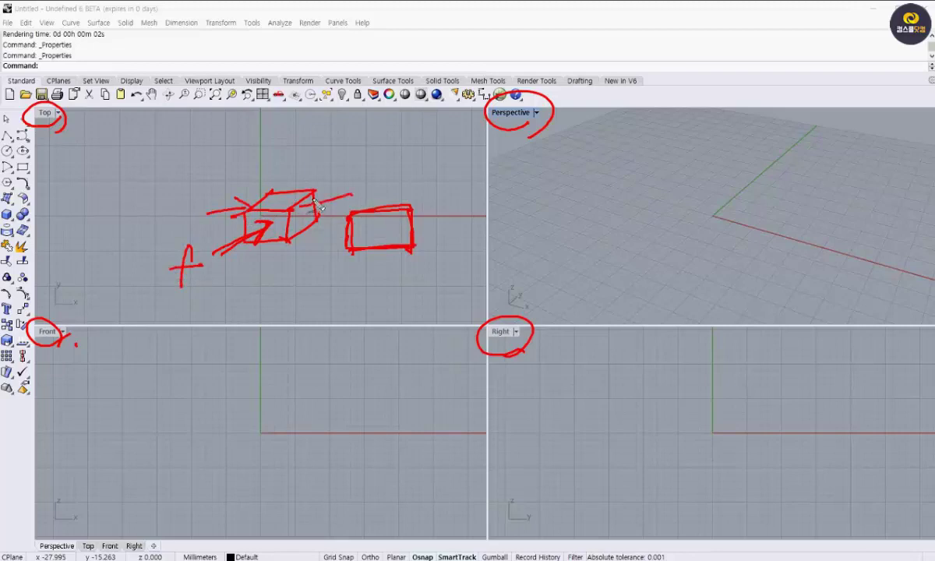
{"action": "left_click_drag", "start_coordinate": [172, 189], "coordinate": [204, 215]}
{"action": "mouse_move", "coordinate": [359, 177]}
{"action": "left_mouse_down"}
{"action": "mouse_move", "coordinate": [361, 199]}
{"action": "mouse_move", "coordinate": [387, 199]}
{"action": "left_mouse_up"}
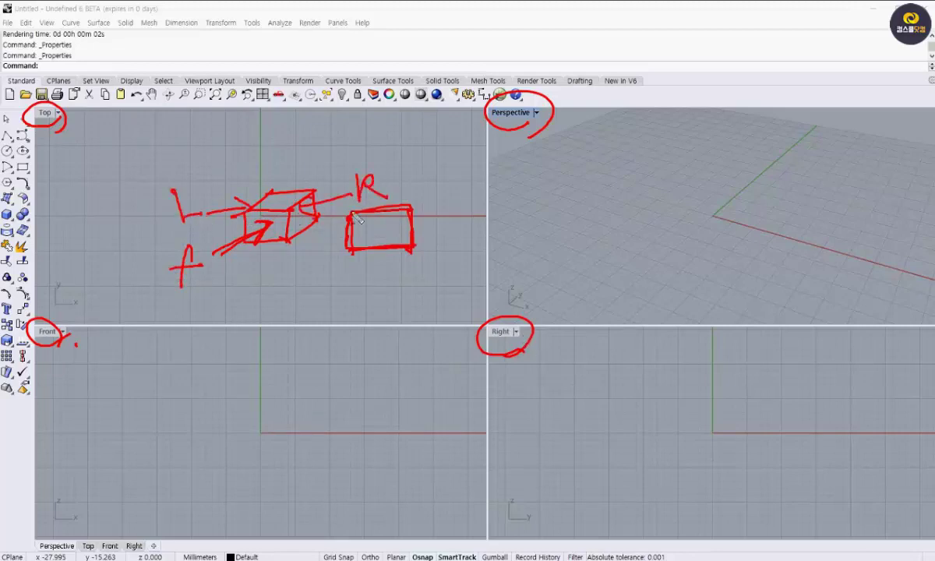
{"action": "mouse_move", "coordinate": [70, 113]}
{"action": "left_mouse_down"}
{"action": "mouse_move", "coordinate": [28, 109]}
{"action": "mouse_move", "coordinate": [63, 127]}
{"action": "left_mouse_up"}
{"action": "mouse_move", "coordinate": [278, 162]}
{"action": "left_mouse_down"}
{"action": "mouse_move", "coordinate": [290, 162]}
{"action": "mouse_move", "coordinate": [281, 191]}
{"action": "mouse_move", "coordinate": [288, 184]}
{"action": "left_mouse_up"}
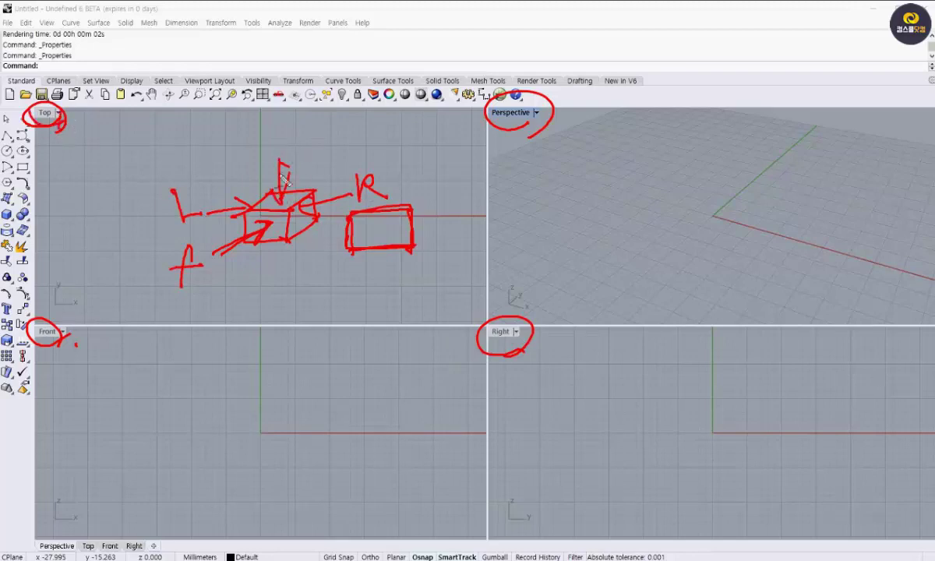
{"action": "left_click_drag", "start_coordinate": [273, 141], "coordinate": [296, 139]}
{"action": "mouse_move", "coordinate": [284, 142]}
{"action": "left_mouse_down"}
{"action": "mouse_move", "coordinate": [282, 164]}
{"action": "mouse_move", "coordinate": [290, 155]}
{"action": "left_mouse_up"}
{"action": "mouse_move", "coordinate": [360, 197]}
{"action": "left_mouse_down"}
{"action": "mouse_move", "coordinate": [336, 160]}
{"action": "mouse_move", "coordinate": [358, 199]}
{"action": "left_mouse_up"}
{"action": "left_click_drag", "start_coordinate": [195, 226], "coordinate": [165, 194]}
{"action": "left_click_drag", "start_coordinate": [185, 287], "coordinate": [204, 249]}
{"action": "mouse_move", "coordinate": [286, 282]}
{"action": "left_mouse_down"}
{"action": "mouse_move", "coordinate": [287, 242]}
{"action": "mouse_move", "coordinate": [272, 256]}
{"action": "mouse_move", "coordinate": [313, 268]}
{"action": "left_mouse_up"}
{"action": "mouse_move", "coordinate": [285, 298]}
{"action": "left_mouse_down"}
{"action": "mouse_move", "coordinate": [286, 308]}
{"action": "mouse_move", "coordinate": [296, 303]}
{"action": "mouse_move", "coordinate": [286, 311]}
{"action": "mouse_move", "coordinate": [309, 306]}
{"action": "mouse_move", "coordinate": [301, 315]}
{"action": "left_mouse_up"}
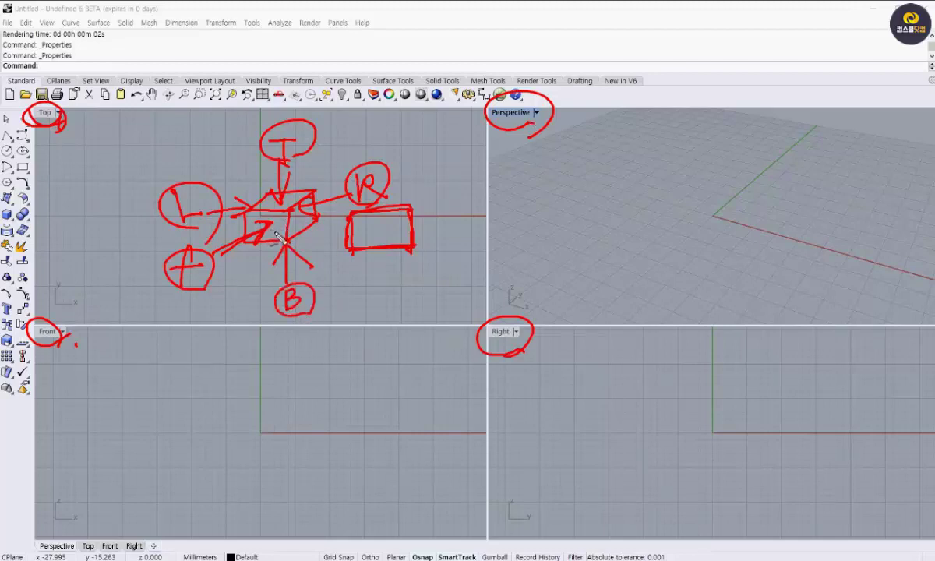
{"action": "left_click_drag", "start_coordinate": [356, 198], "coordinate": [313, 206]}
{"action": "left_click_drag", "start_coordinate": [179, 199], "coordinate": [186, 220]}
{"action": "mouse_move", "coordinate": [348, 208]}
{"action": "left_mouse_down"}
{"action": "mouse_move", "coordinate": [350, 249]}
{"action": "mouse_move", "coordinate": [412, 207]}
{"action": "mouse_move", "coordinate": [413, 250]}
{"action": "mouse_move", "coordinate": [351, 251]}
{"action": "left_mouse_up"}
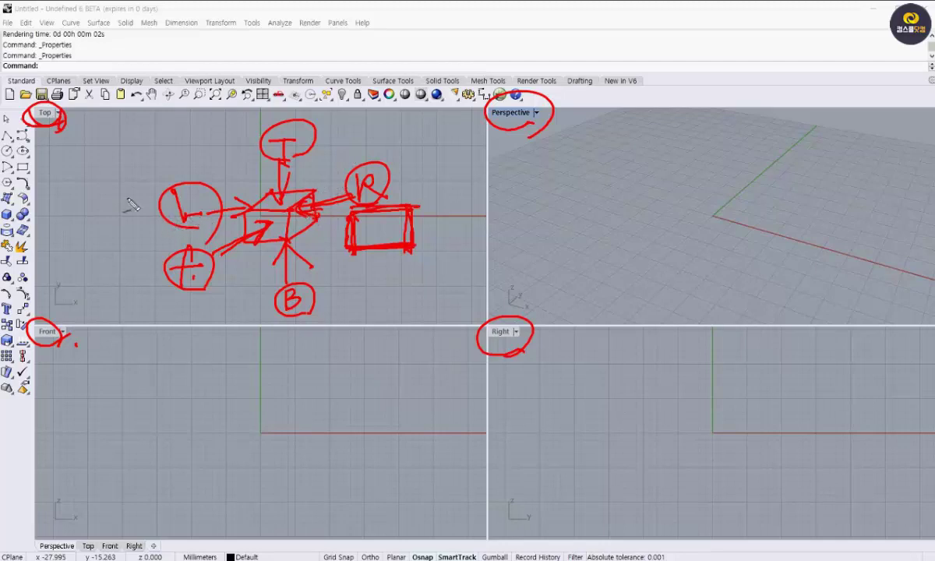
{"action": "mouse_move", "coordinate": [94, 218]}
{"action": "left_mouse_down"}
{"action": "mouse_move", "coordinate": [130, 220]}
{"action": "mouse_move", "coordinate": [130, 168]}
{"action": "mouse_move", "coordinate": [119, 186]}
{"action": "mouse_move", "coordinate": [140, 185]}
{"action": "mouse_move", "coordinate": [98, 199]}
{"action": "left_mouse_up"}
{"action": "mouse_move", "coordinate": [290, 246]}
{"action": "left_mouse_down"}
{"action": "mouse_move", "coordinate": [248, 174]}
{"action": "mouse_move", "coordinate": [296, 222]}
{"action": "mouse_move", "coordinate": [277, 241]}
{"action": "left_mouse_up"}
{"action": "mouse_move", "coordinate": [99, 232]}
{"action": "left_mouse_down"}
{"action": "mouse_move", "coordinate": [113, 246]}
{"action": "mouse_move", "coordinate": [140, 231]}
{"action": "mouse_move", "coordinate": [148, 248]}
{"action": "mouse_move", "coordinate": [123, 265]}
{"action": "left_mouse_up"}
{"action": "mouse_move", "coordinate": [96, 241]}
{"action": "left_mouse_down"}
{"action": "mouse_move", "coordinate": [97, 277]}
{"action": "mouse_move", "coordinate": [129, 273]}
{"action": "left_mouse_up"}
{"action": "mouse_move", "coordinate": [127, 212]}
{"action": "left_mouse_down"}
{"action": "mouse_move", "coordinate": [139, 257]}
{"action": "mouse_move", "coordinate": [143, 241]}
{"action": "left_mouse_up"}
{"action": "left_click_drag", "start_coordinate": [78, 253], "coordinate": [147, 268]}
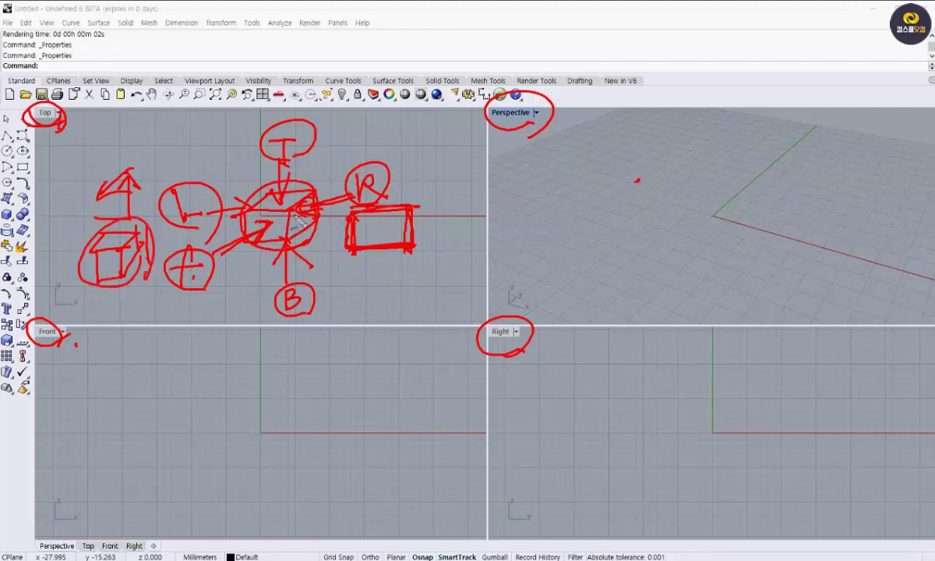
{"action": "key", "text": "Escape"}
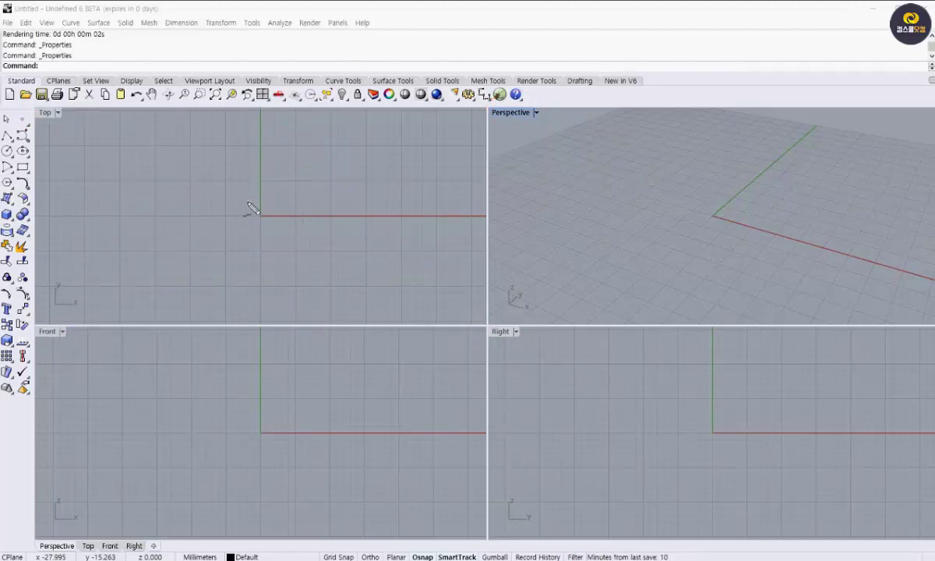
{"action": "mouse_move", "coordinate": [244, 230]}
{"action": "left_mouse_down"}
{"action": "mouse_move", "coordinate": [246, 187]}
{"action": "mouse_move", "coordinate": [288, 188]}
{"action": "mouse_move", "coordinate": [287, 230]}
{"action": "mouse_move", "coordinate": [244, 229]}
{"action": "left_mouse_up"}
{"action": "mouse_move", "coordinate": [242, 450]}
{"action": "left_mouse_down"}
{"action": "mouse_move", "coordinate": [242, 416]}
{"action": "mouse_move", "coordinate": [289, 421]}
{"action": "mouse_move", "coordinate": [231, 449]}
{"action": "left_mouse_up"}
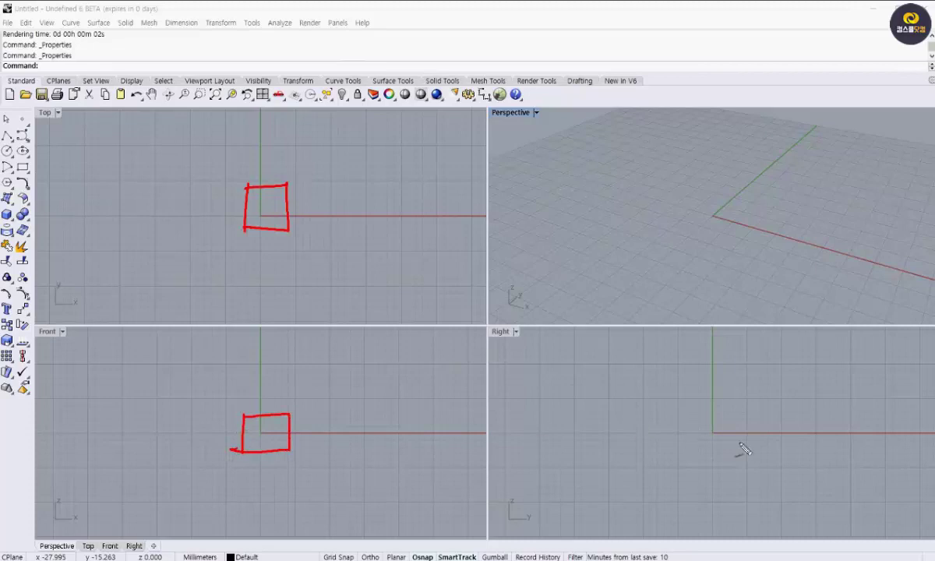
{"action": "mouse_move", "coordinate": [692, 460]}
{"action": "left_mouse_down"}
{"action": "mouse_move", "coordinate": [693, 421]}
{"action": "mouse_move", "coordinate": [746, 464]}
{"action": "mouse_move", "coordinate": [685, 465]}
{"action": "left_mouse_up"}
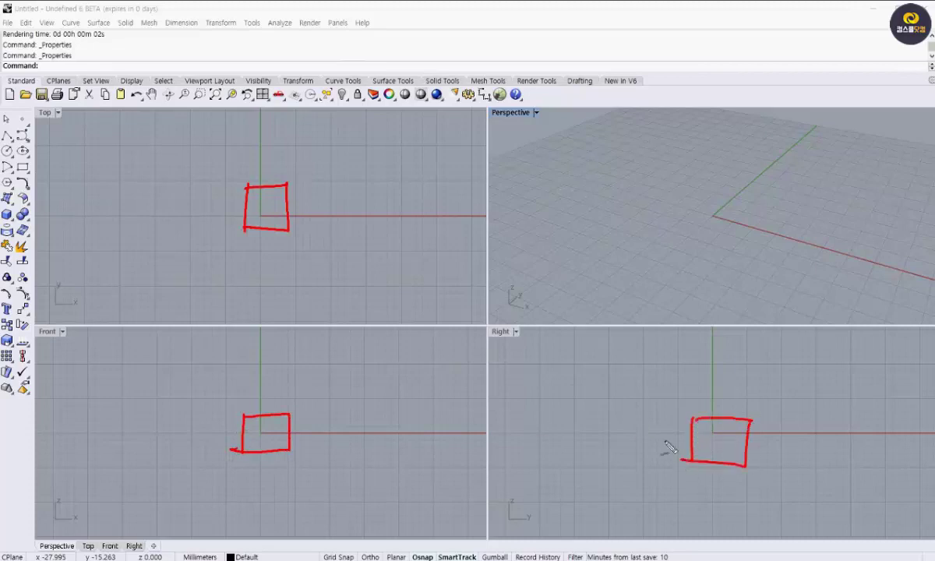
{"action": "mouse_move", "coordinate": [721, 166]}
{"action": "left_mouse_down"}
{"action": "mouse_move", "coordinate": [744, 177]}
{"action": "mouse_move", "coordinate": [718, 195]}
{"action": "mouse_move", "coordinate": [684, 189]}
{"action": "mouse_move", "coordinate": [720, 198]}
{"action": "mouse_move", "coordinate": [746, 172]}
{"action": "mouse_move", "coordinate": [741, 212]}
{"action": "left_mouse_up"}
{"action": "mouse_move", "coordinate": [689, 188]}
{"action": "left_mouse_down"}
{"action": "mouse_move", "coordinate": [689, 219]}
{"action": "mouse_move", "coordinate": [699, 224]}
{"action": "left_mouse_up"}
{"action": "left_click_drag", "start_coordinate": [716, 183], "coordinate": [717, 226]}
{"action": "left_click_drag", "start_coordinate": [755, 203], "coordinate": [747, 205]}
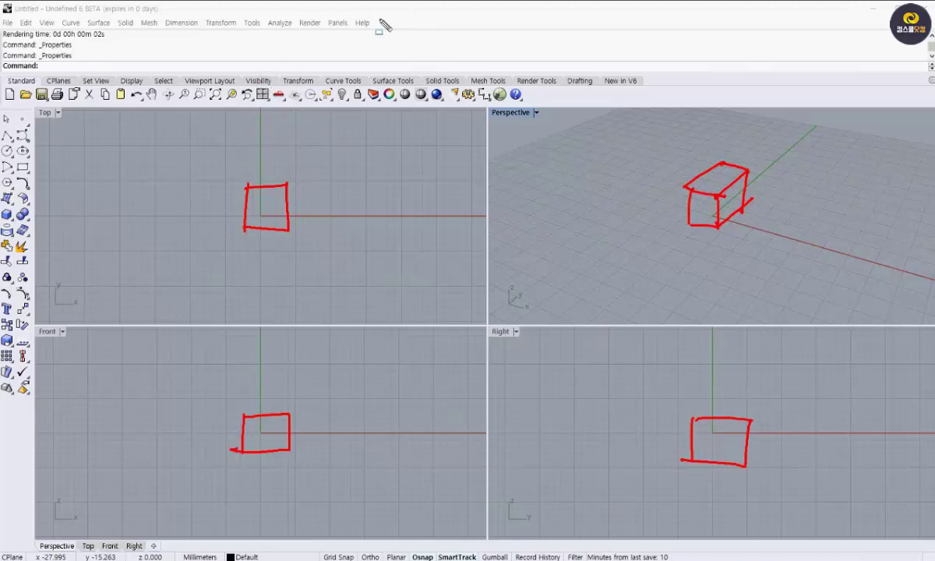
{"action": "mouse_move", "coordinate": [381, 19]}
{"action": "left_mouse_down"}
{"action": "mouse_move", "coordinate": [3, 33]}
{"action": "mouse_move", "coordinate": [292, 69]}
{"action": "mouse_move", "coordinate": [330, 63]}
{"action": "left_mouse_up"}
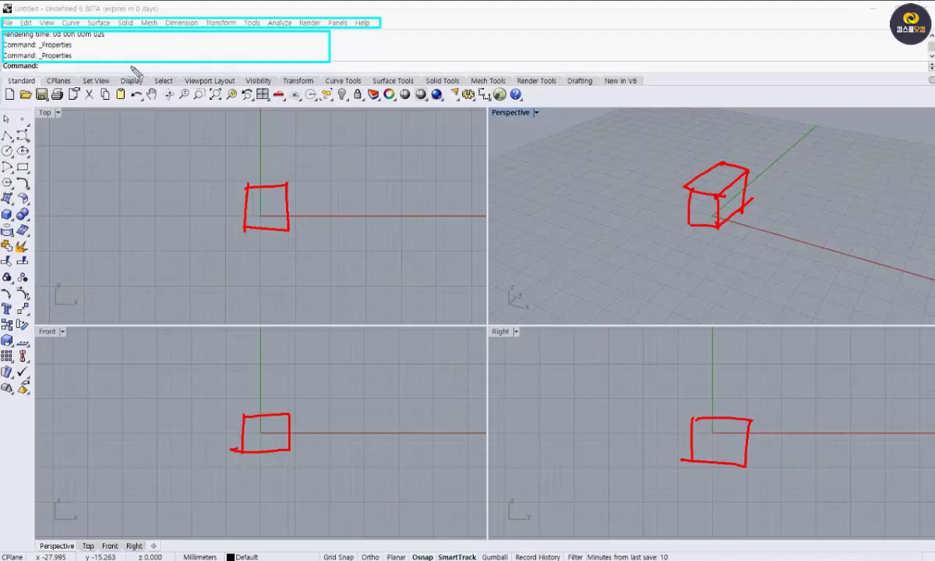
{"action": "left_click_drag", "start_coordinate": [2, 61], "coordinate": [375, 72]}
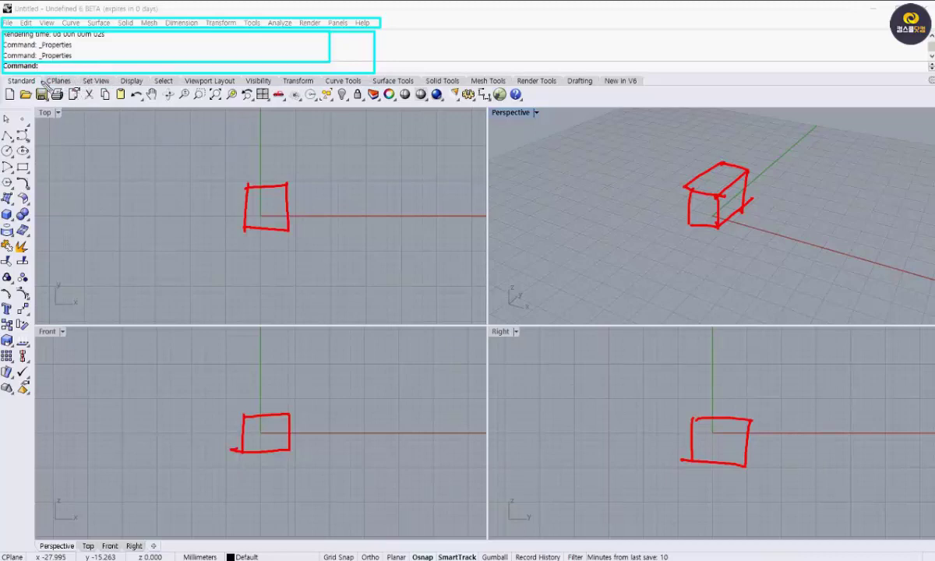
{"action": "mouse_move", "coordinate": [2, 75]}
{"action": "left_mouse_down"}
{"action": "mouse_move", "coordinate": [468, 109]}
{"action": "mouse_move", "coordinate": [655, 102]}
{"action": "left_mouse_up"}
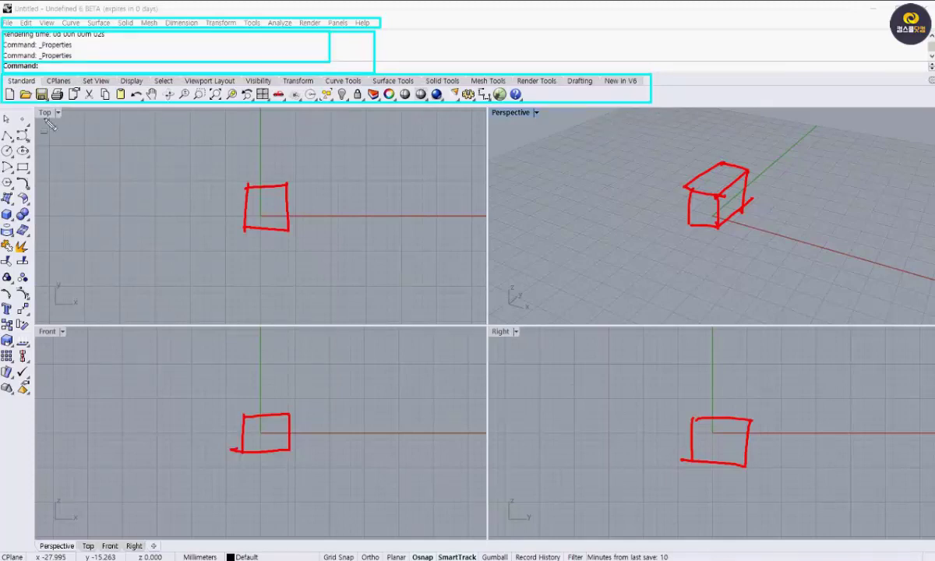
{"action": "mouse_move", "coordinate": [2, 102]}
{"action": "left_mouse_down"}
{"action": "mouse_move", "coordinate": [16, 117]}
{"action": "mouse_move", "coordinate": [52, 265]}
{"action": "mouse_move", "coordinate": [52, 415]}
{"action": "mouse_move", "coordinate": [33, 416]}
{"action": "mouse_move", "coordinate": [34, 396]}
{"action": "left_mouse_up"}
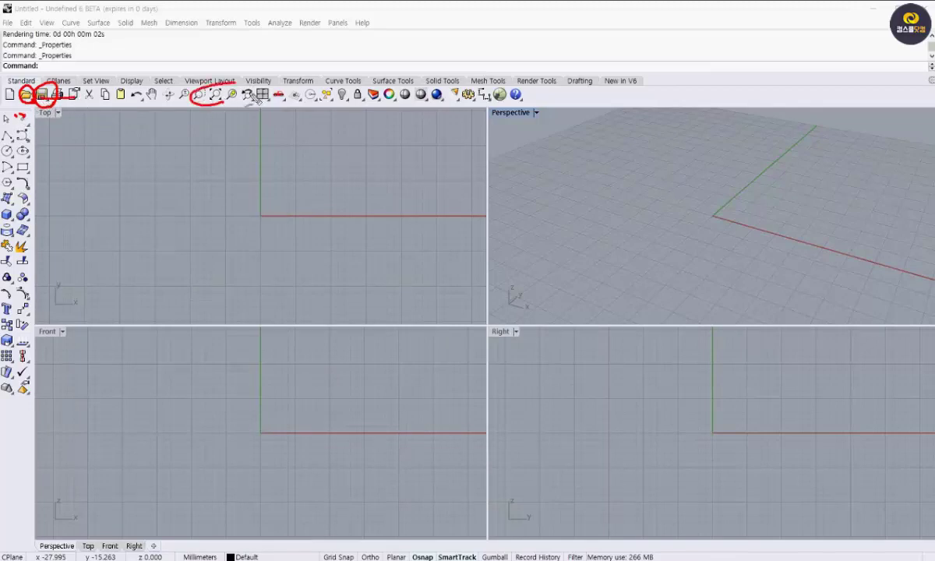
{"action": "left_click_drag", "start_coordinate": [103, 101], "coordinate": [243, 99]}
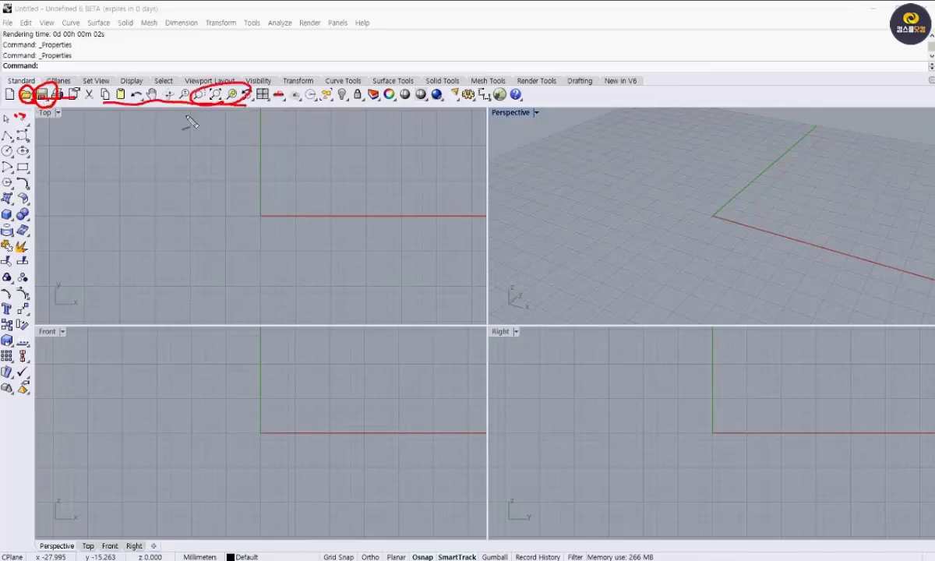
{"action": "mouse_move", "coordinate": [3, 114]}
{"action": "left_mouse_down"}
{"action": "mouse_move", "coordinate": [33, 115]}
{"action": "mouse_move", "coordinate": [33, 196]}
{"action": "left_mouse_up"}
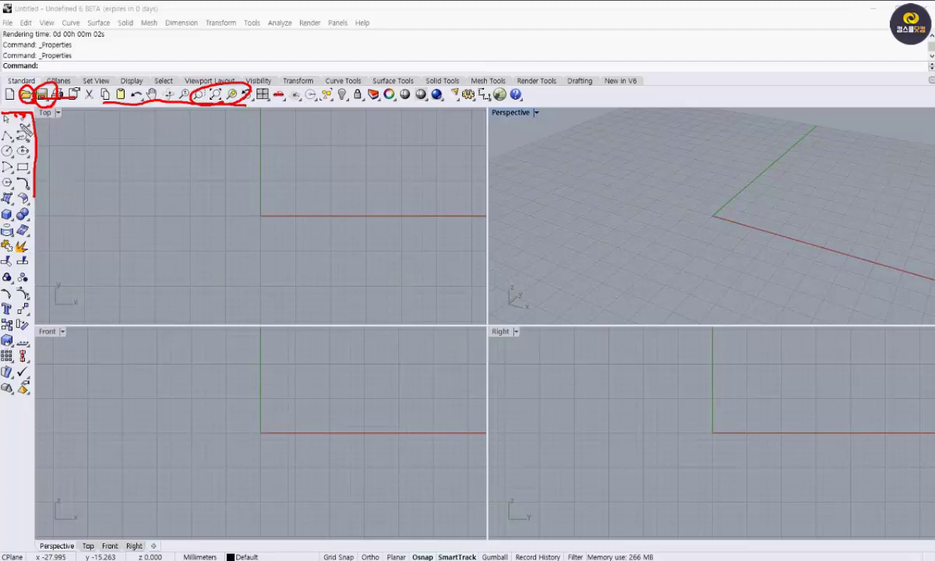
{"action": "left_click_drag", "start_coordinate": [12, 115], "coordinate": [12, 195]}
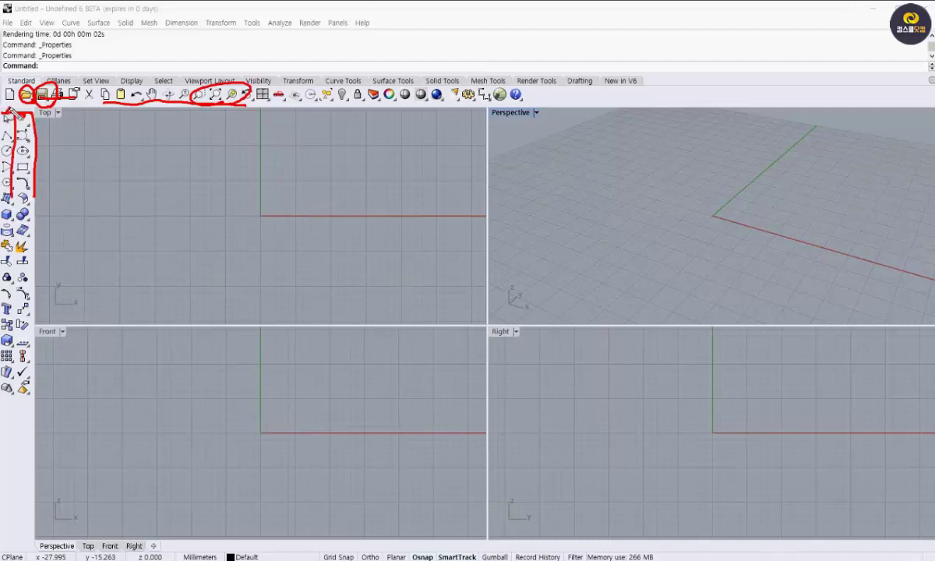
{"action": "mouse_move", "coordinate": [12, 113]}
{"action": "left_mouse_down"}
{"action": "mouse_move", "coordinate": [44, 111]}
{"action": "mouse_move", "coordinate": [6, 118]}
{"action": "mouse_move", "coordinate": [7, 195]}
{"action": "left_mouse_up"}
{"action": "mouse_move", "coordinate": [139, 555]}
{"action": "left_mouse_down"}
{"action": "mouse_move", "coordinate": [67, 548]}
{"action": "mouse_move", "coordinate": [287, 532]}
{"action": "mouse_move", "coordinate": [483, 540]}
{"action": "mouse_move", "coordinate": [343, 554]}
{"action": "mouse_move", "coordinate": [311, 548]}
{"action": "mouse_move", "coordinate": [425, 555]}
{"action": "mouse_move", "coordinate": [581, 546]}
{"action": "left_mouse_up"}
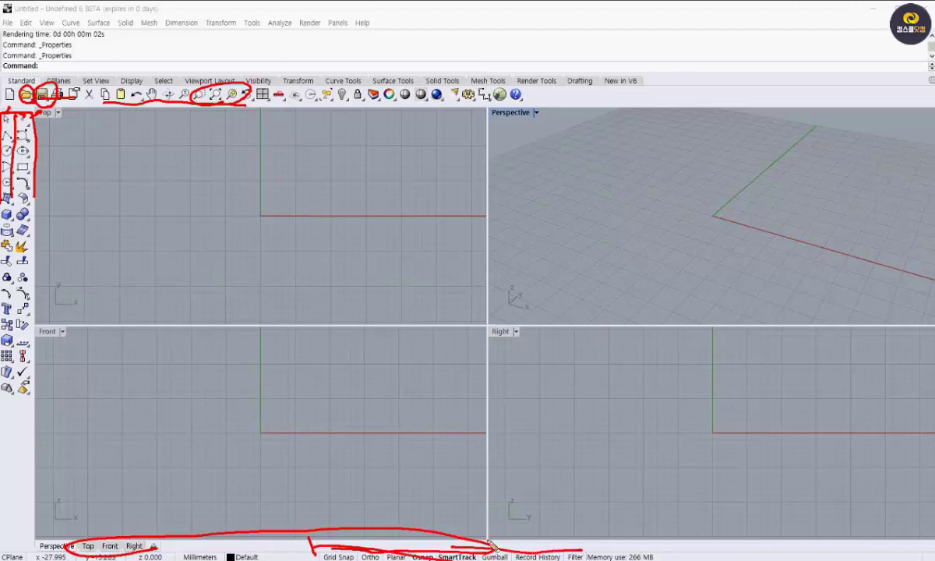
{"action": "key", "text": "Escape"}
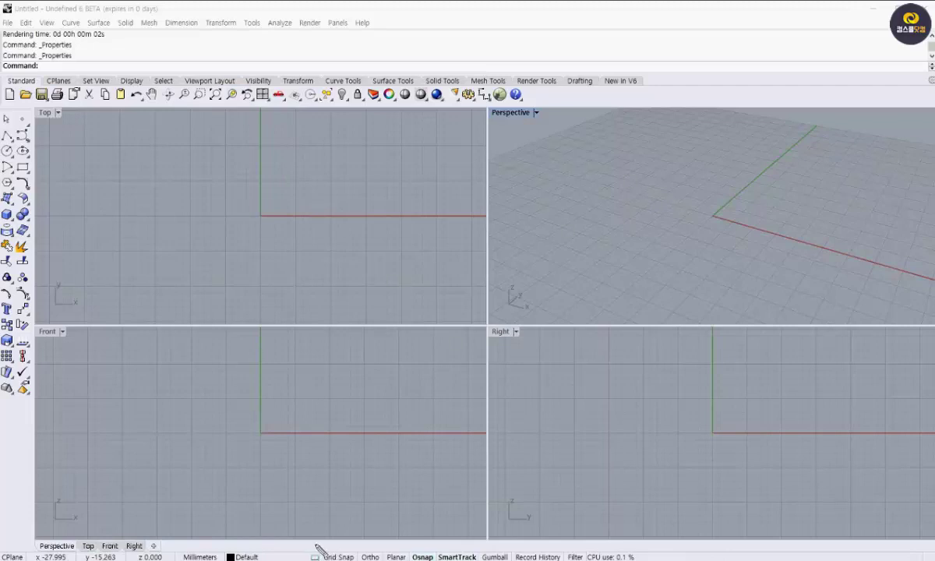
{"action": "mouse_move", "coordinate": [314, 549]}
{"action": "left_mouse_down"}
{"action": "mouse_move", "coordinate": [555, 550]}
{"action": "mouse_move", "coordinate": [590, 560]}
{"action": "left_mouse_up"}
{"action": "left_click_drag", "start_coordinate": [364, 560], "coordinate": [475, 560]}
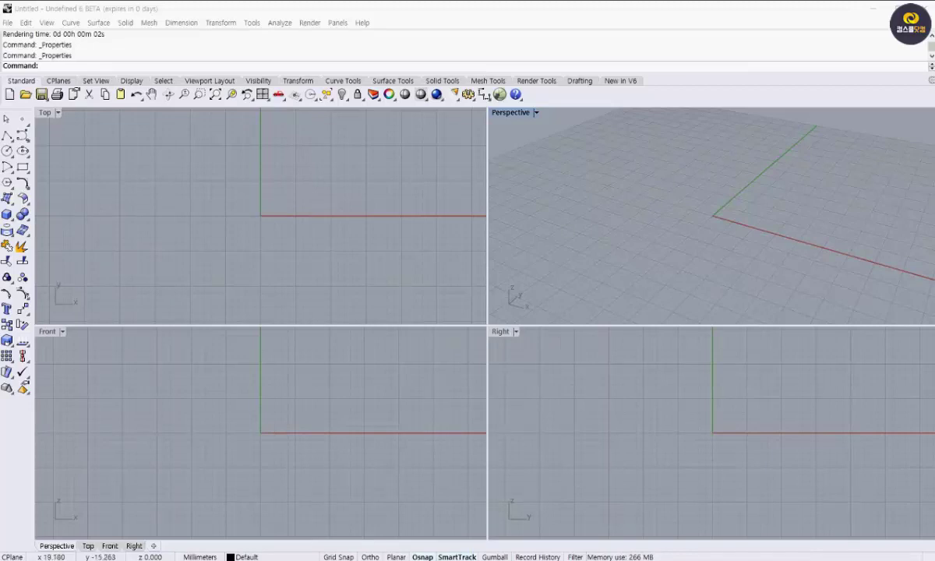
- Show the object snap options below the viewports
{"action": "left_click", "coordinate": [423, 556]}
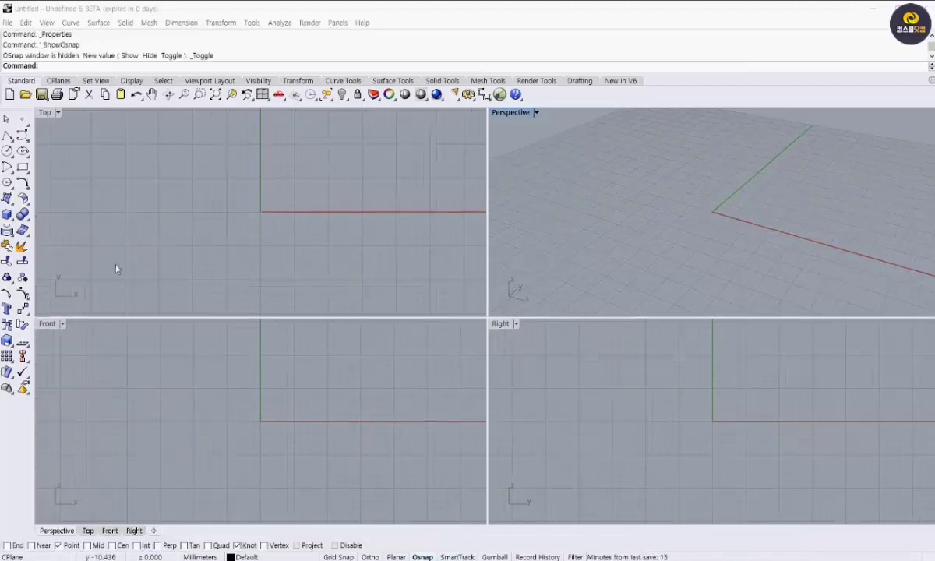
- Draw a solid box around the origin, its base picked in the Top viewport, with a height of about 8 mm
{"action": "left_click", "coordinate": [8, 216]}
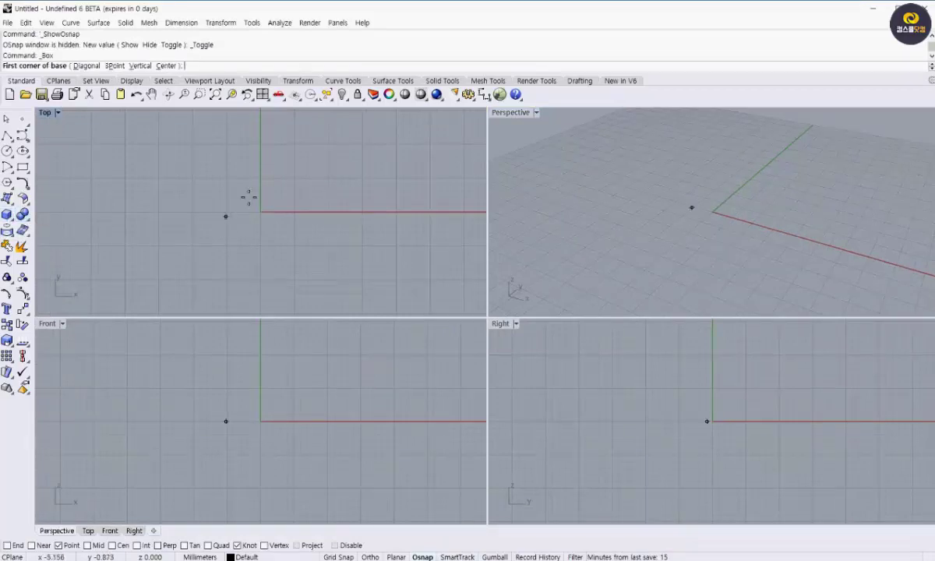
{"action": "left_click", "coordinate": [227, 175]}
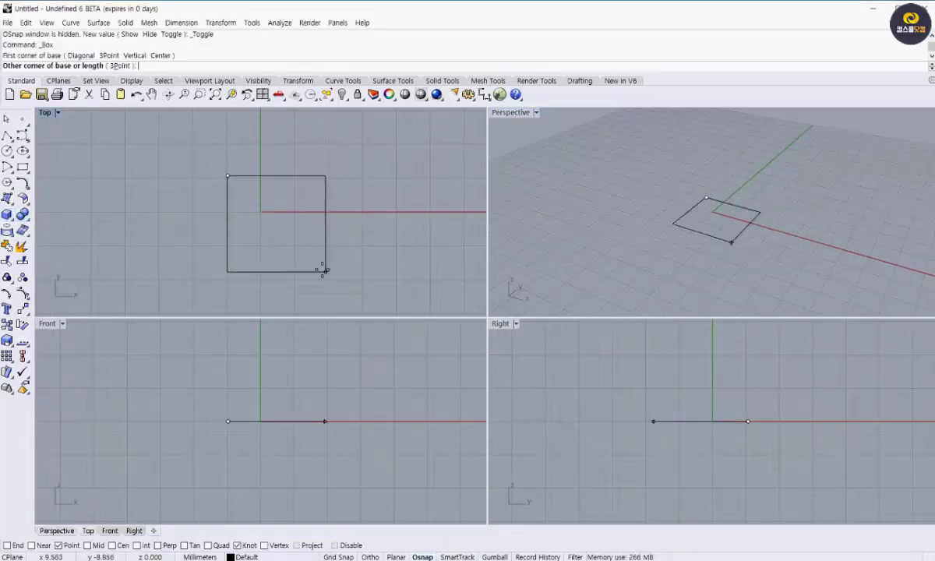
{"action": "left_click", "coordinate": [291, 236]}
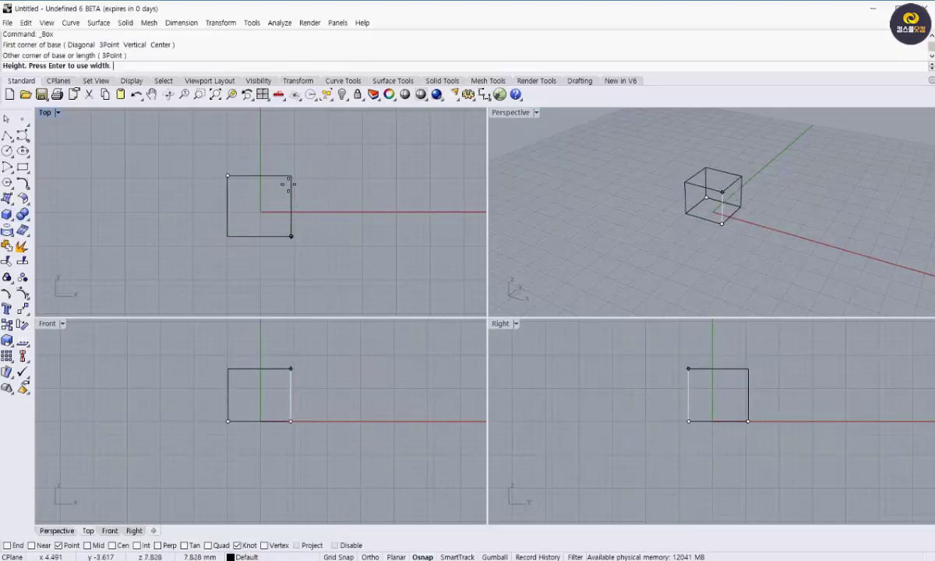
{"action": "left_click", "coordinate": [382, 338]}
- Draw a second box of similar size and height, with its base across the x axis on the positive x side of the first
{"action": "left_click", "coordinate": [7, 214]}
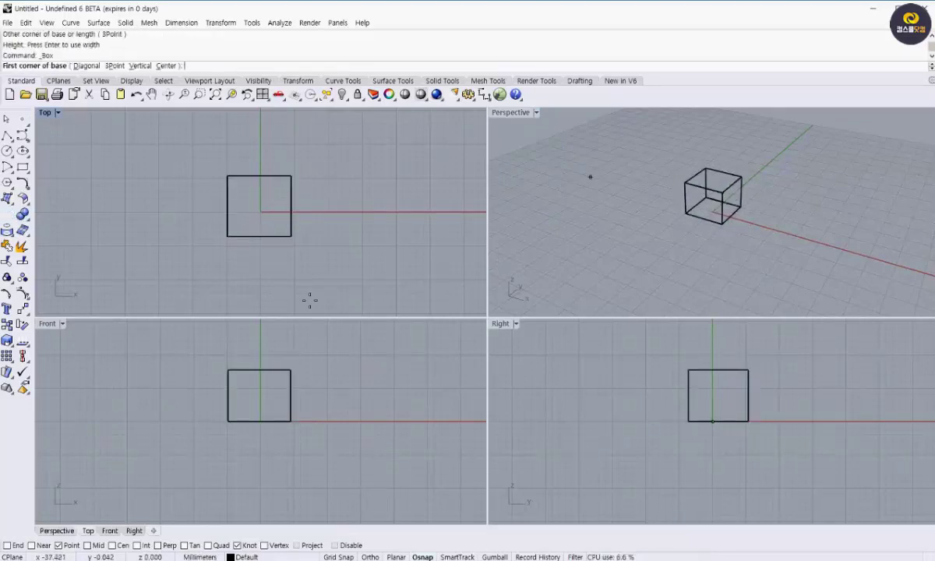
{"action": "left_click", "coordinate": [327, 201]}
{"action": "left_click", "coordinate": [393, 261]}
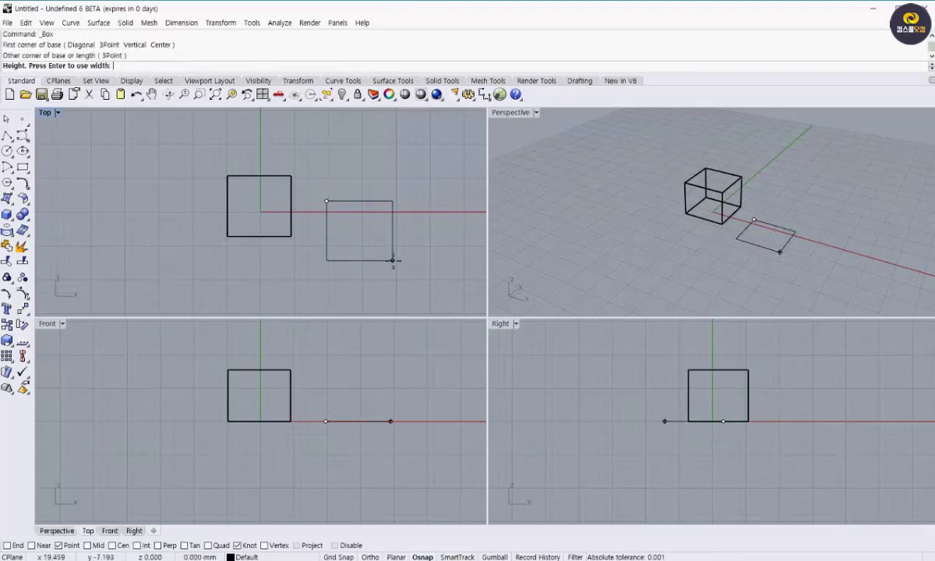
{"action": "left_click", "coordinate": [390, 213]}
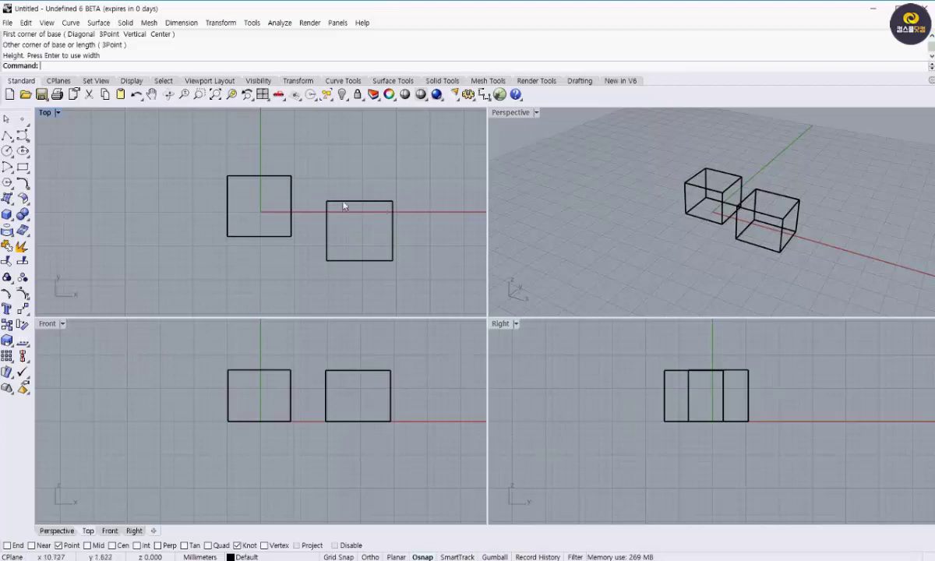
- Pan the Top, Front and Right viewports to show how the parallel views move
{"action": "mouse_move", "coordinate": [361, 221]}
{"action": "right_mouse_down"}
{"action": "mouse_move", "coordinate": [196, 222]}
{"action": "mouse_move", "coordinate": [357, 214]}
{"action": "right_mouse_up"}
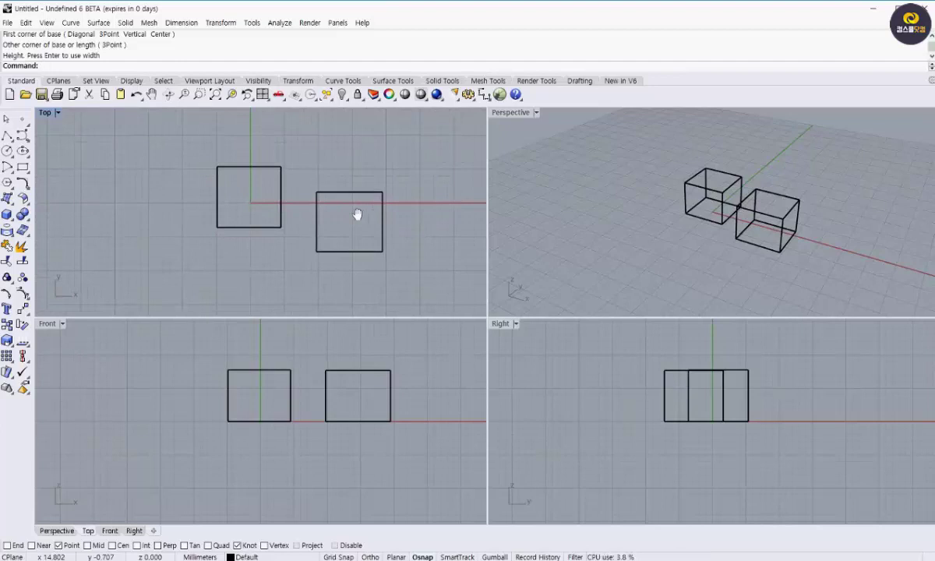
{"action": "right_click_drag", "start_coordinate": [364, 204], "coordinate": [366, 226]}
{"action": "right_click_drag", "start_coordinate": [379, 439], "coordinate": [374, 488]}
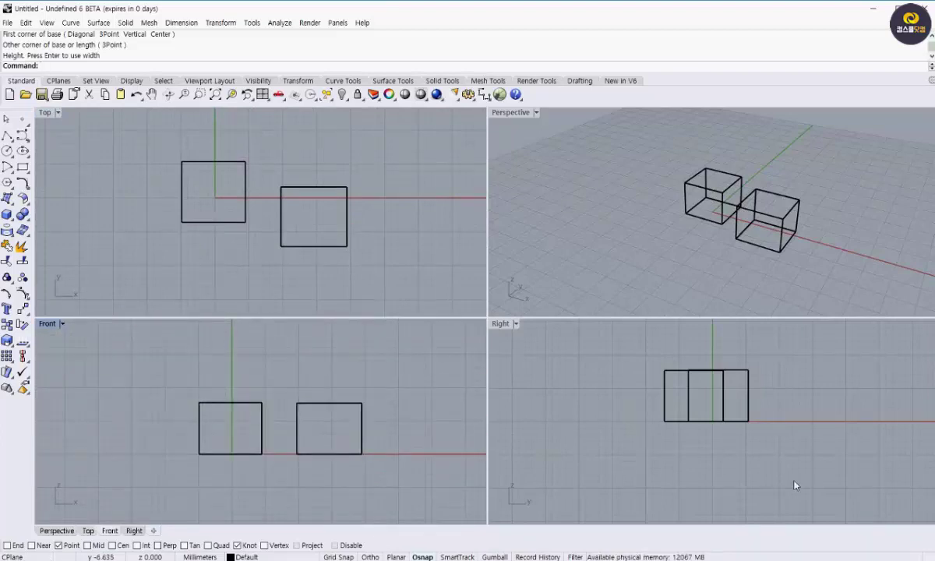
{"action": "right_click_drag", "start_coordinate": [731, 427], "coordinate": [729, 465]}
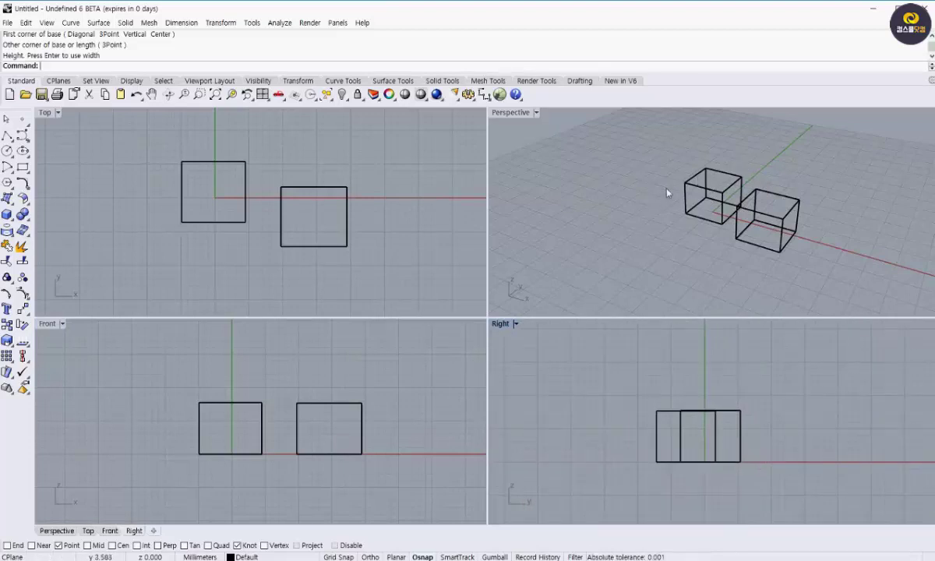
- Orbit and pan the Perspective viewport around the two boxes, comparing it with panning in the Top viewport
{"action": "right_click_drag", "start_coordinate": [702, 229], "coordinate": [709, 133]}
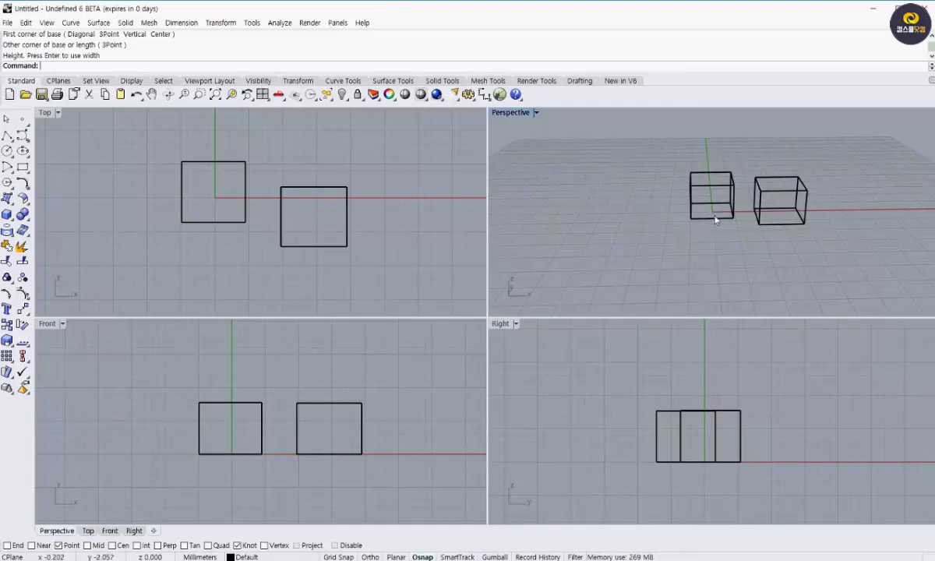
{"action": "right_click_drag", "start_coordinate": [817, 278], "coordinate": [745, 267]}
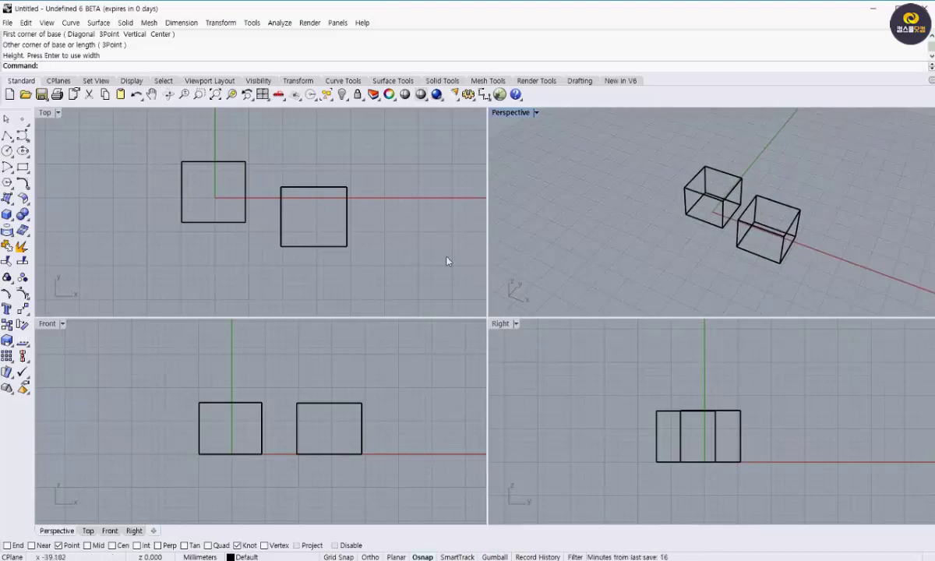
{"action": "scroll", "coordinate": [721, 248], "scroll_direction": "down", "scroll_amount": 2}
{"action": "mouse_move", "coordinate": [721, 248]}
{"action": "right_mouse_down", "text": "shift"}
{"action": "mouse_move", "coordinate": [641, 265]}
{"action": "mouse_move", "coordinate": [733, 266]}
{"action": "mouse_move", "coordinate": [587, 247]}
{"action": "mouse_move", "coordinate": [756, 240]}
{"action": "mouse_move", "coordinate": [597, 244]}
{"action": "mouse_move", "coordinate": [777, 262]}
{"action": "mouse_move", "coordinate": [616, 254]}
{"action": "mouse_move", "coordinate": [690, 259]}
{"action": "mouse_move", "coordinate": [719, 240]}
{"action": "right_mouse_up", "text": "shift"}
{"action": "right_click_drag", "start_coordinate": [784, 244], "coordinate": [772, 224], "text": "shift"}
{"action": "right_click_drag", "start_coordinate": [303, 265], "coordinate": [382, 265]}
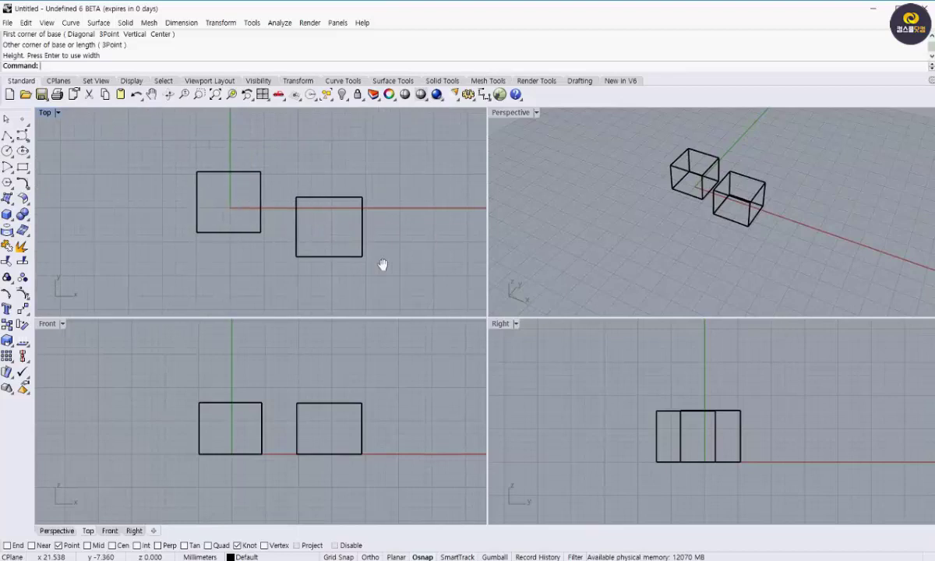
{"action": "right_click_drag", "start_coordinate": [727, 263], "coordinate": [691, 150]}
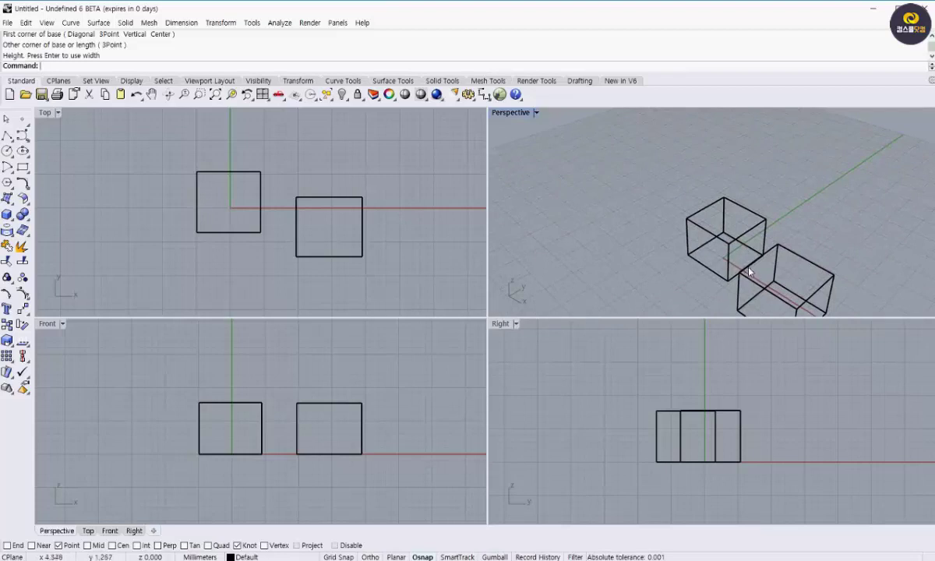
- Zoom the Perspective and Right viewports out and in, and reset all views to the default four-viewport layout
{"action": "scroll", "coordinate": [728, 266], "scroll_direction": "down", "scroll_amount": 4}
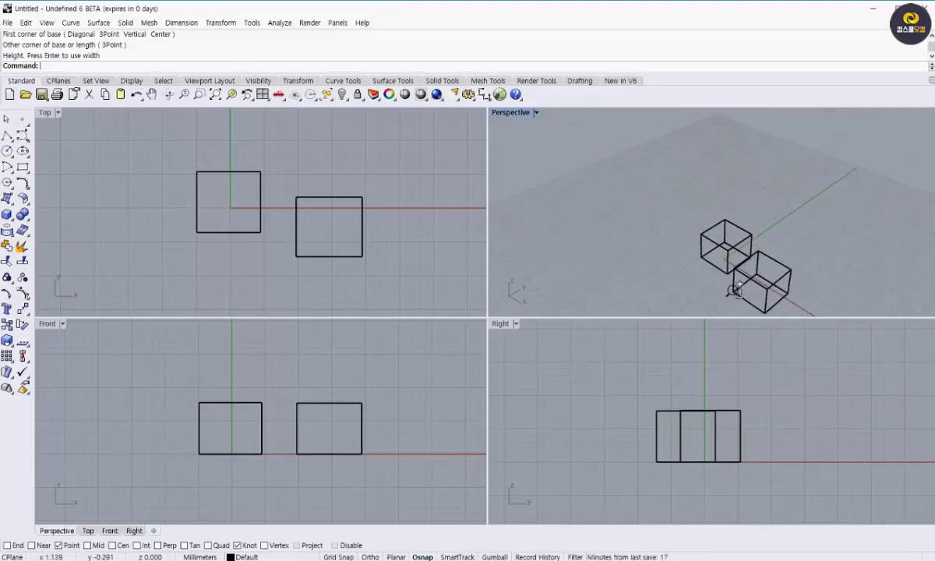
{"action": "right_click_drag", "start_coordinate": [718, 237], "coordinate": [728, 310], "text": "ctrl"}
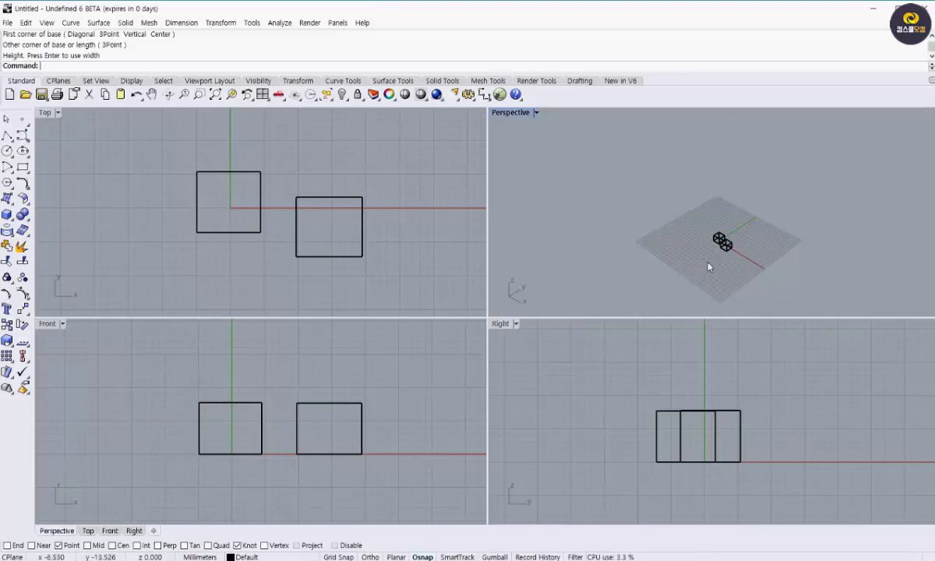
{"action": "scroll", "coordinate": [708, 255], "scroll_direction": "up", "scroll_amount": 5}
{"action": "scroll", "coordinate": [746, 480], "scroll_direction": "up", "scroll_amount": 10}
{"action": "scroll", "coordinate": [746, 480], "scroll_direction": "down", "scroll_amount": 2}
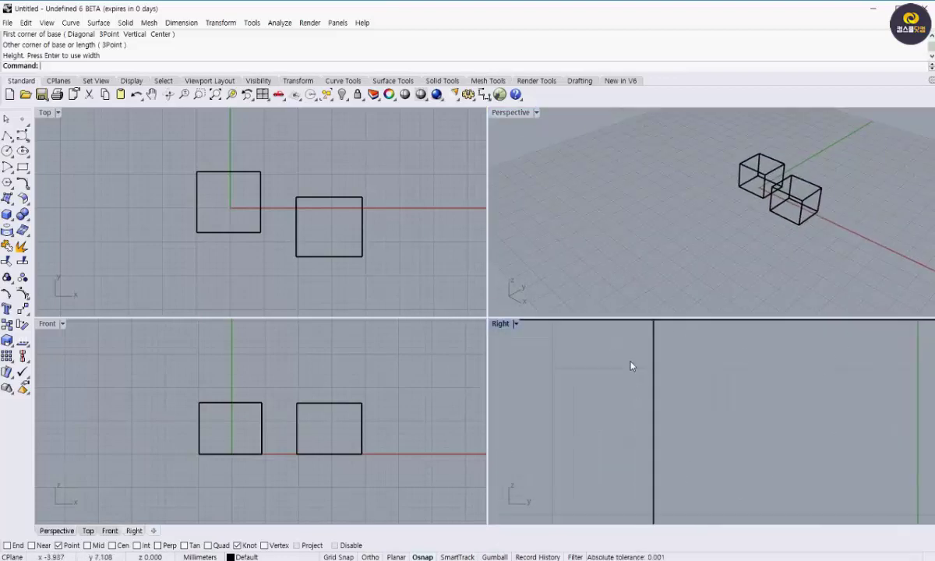
{"action": "left_click", "coordinate": [263, 94]}
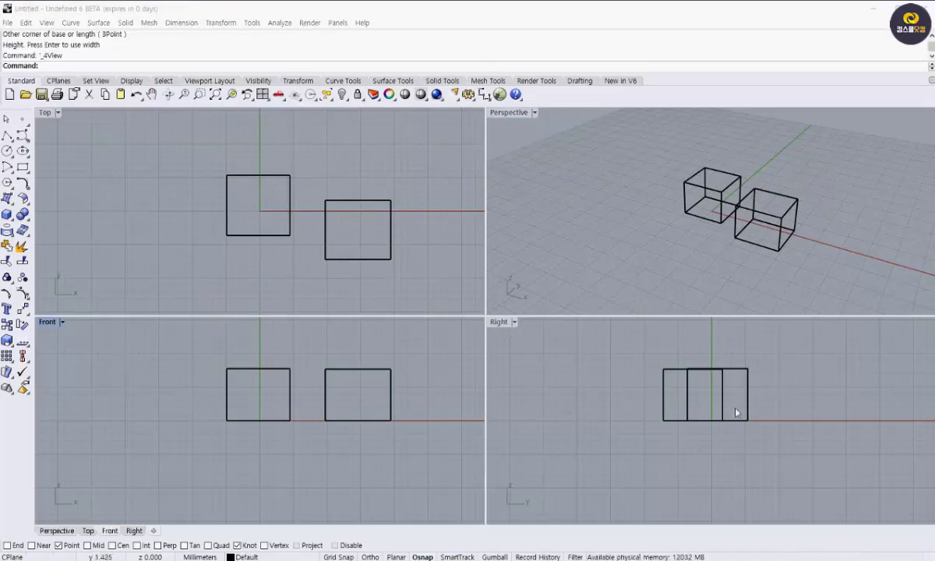
- Maximize the Right viewport, pan it, and return to the four-viewport layout
{"action": "double_click", "coordinate": [499, 323]}
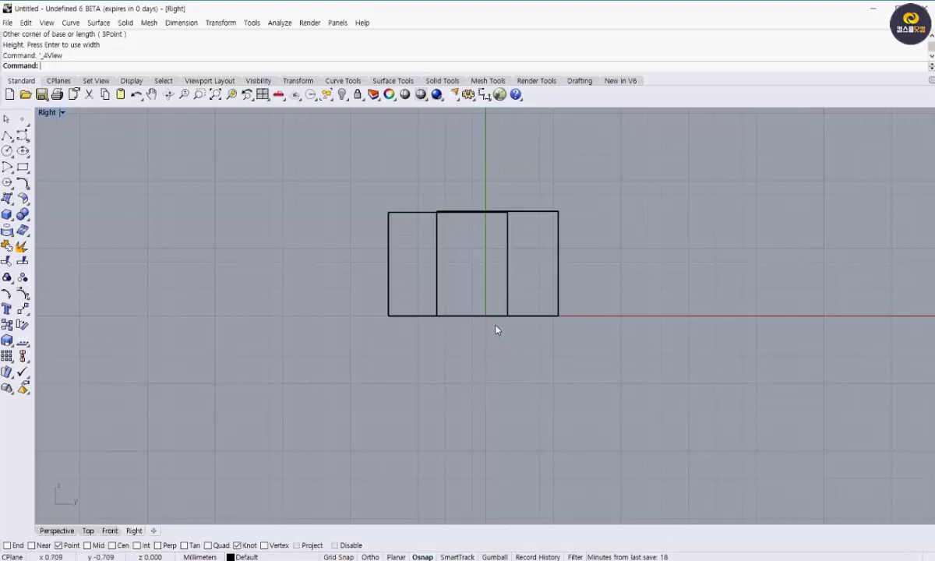
{"action": "right_click_drag", "start_coordinate": [496, 329], "coordinate": [475, 392]}
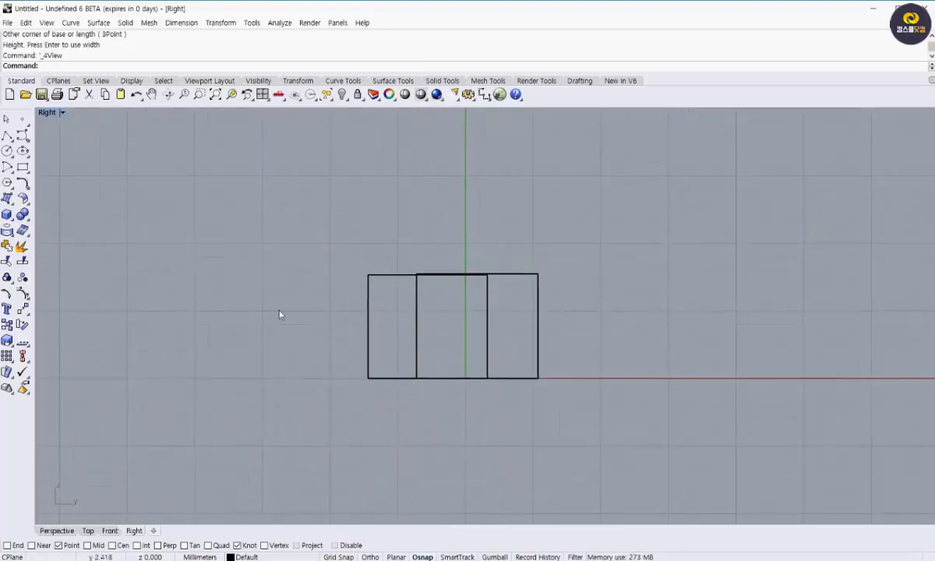
{"action": "double_click", "coordinate": [47, 113]}
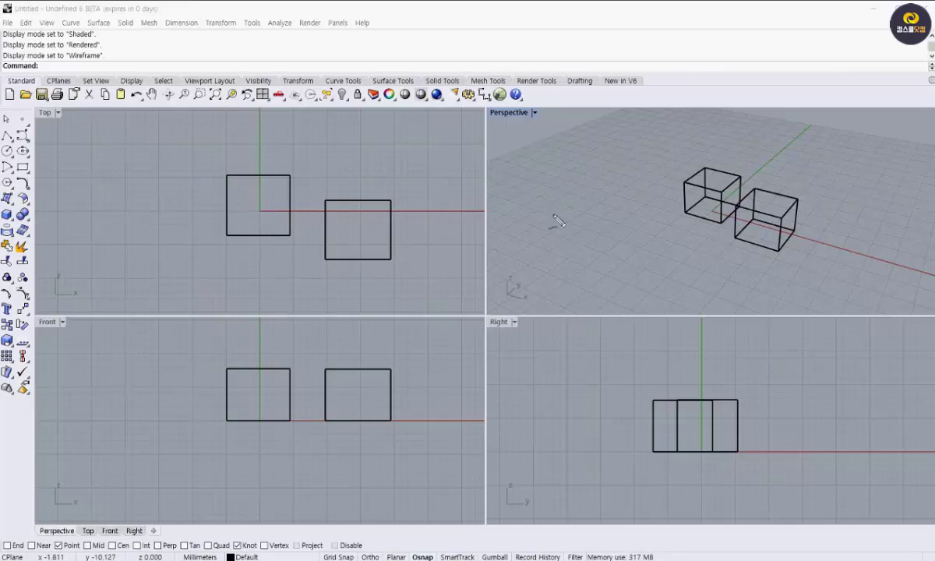
{"action": "mouse_move", "coordinate": [534, 185]}
{"action": "left_mouse_down"}
{"action": "mouse_move", "coordinate": [602, 187]}
{"action": "mouse_move", "coordinate": [565, 215]}
{"action": "mouse_move", "coordinate": [511, 212]}
{"action": "mouse_move", "coordinate": [535, 186]}
{"action": "left_mouse_up"}
{"action": "mouse_move", "coordinate": [602, 187]}
{"action": "left_mouse_down"}
{"action": "mouse_move", "coordinate": [602, 228]}
{"action": "mouse_move", "coordinate": [571, 249]}
{"action": "left_mouse_up"}
{"action": "mouse_move", "coordinate": [515, 212]}
{"action": "left_mouse_down"}
{"action": "mouse_move", "coordinate": [517, 248]}
{"action": "mouse_move", "coordinate": [563, 244]}
{"action": "mouse_move", "coordinate": [601, 221]}
{"action": "left_mouse_up"}
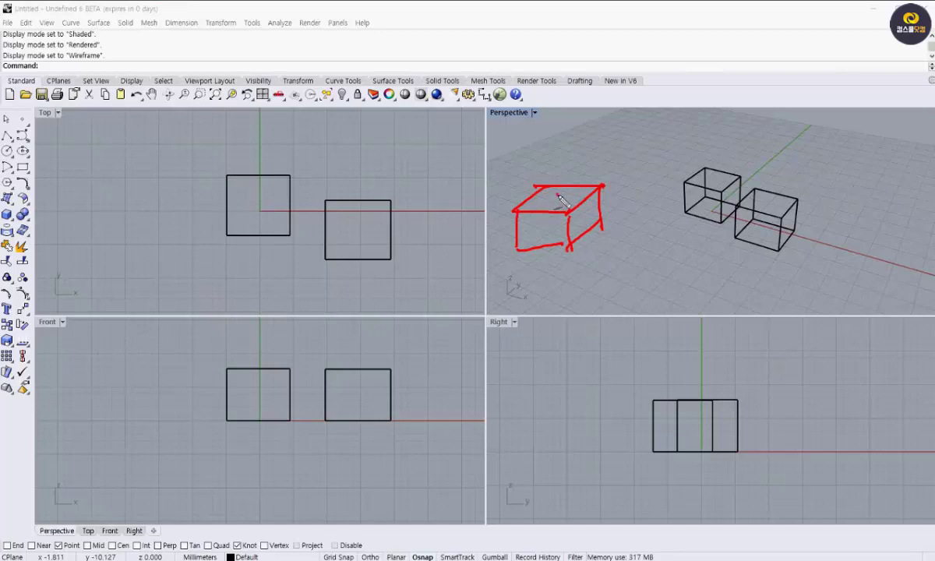
{"action": "left_click", "coordinate": [536, 224]}
{"action": "left_click", "coordinate": [590, 219]}
{"action": "mouse_move", "coordinate": [550, 193]}
{"action": "left_mouse_down"}
{"action": "mouse_move", "coordinate": [538, 231]}
{"action": "mouse_move", "coordinate": [564, 232]}
{"action": "left_mouse_up"}
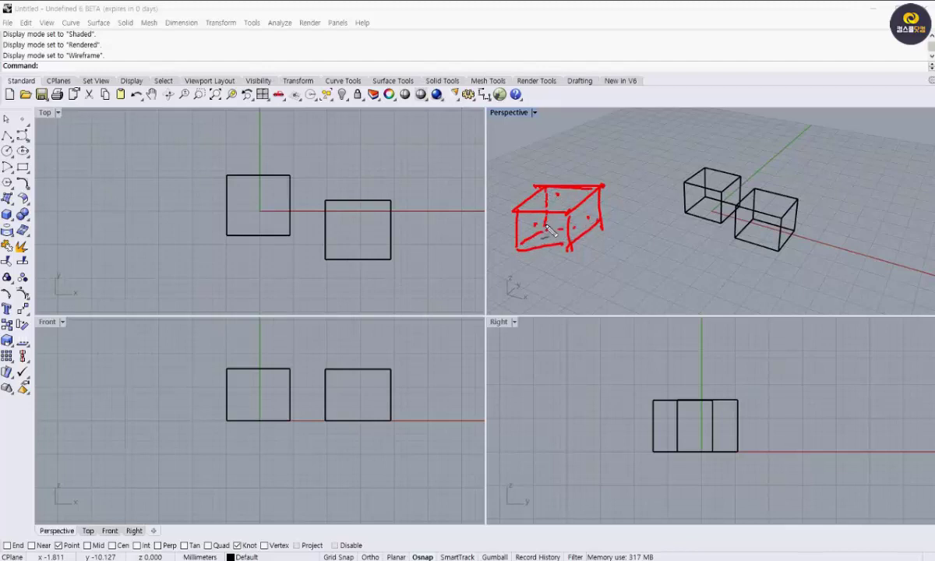
{"action": "left_click_drag", "start_coordinate": [540, 225], "coordinate": [521, 244]}
{"action": "left_click_drag", "start_coordinate": [692, 226], "coordinate": [711, 230]}
{"action": "left_click_drag", "start_coordinate": [672, 197], "coordinate": [737, 233]}
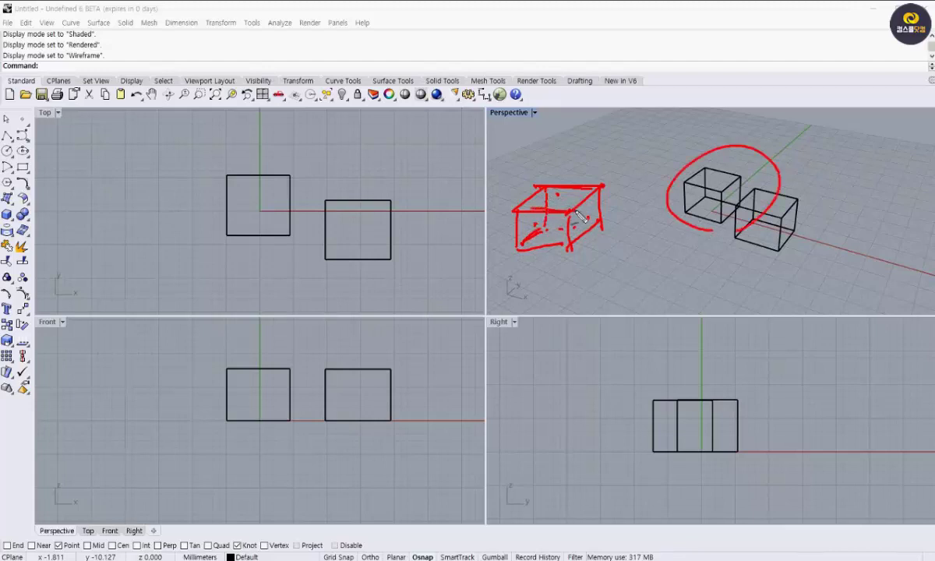
{"action": "mouse_move", "coordinate": [560, 188]}
{"action": "left_mouse_down"}
{"action": "mouse_move", "coordinate": [538, 205]}
{"action": "mouse_move", "coordinate": [566, 206]}
{"action": "mouse_move", "coordinate": [520, 224]}
{"action": "mouse_move", "coordinate": [555, 212]}
{"action": "mouse_move", "coordinate": [589, 232]}
{"action": "left_mouse_up"}
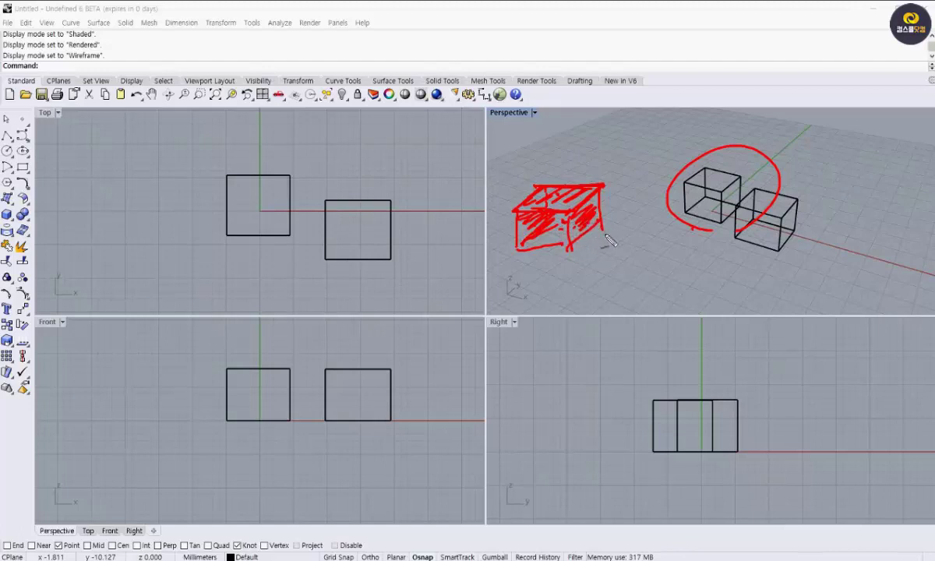
{"action": "mouse_move", "coordinate": [588, 262]}
{"action": "left_mouse_down"}
{"action": "mouse_move", "coordinate": [516, 191]}
{"action": "mouse_move", "coordinate": [612, 206]}
{"action": "mouse_move", "coordinate": [590, 261]}
{"action": "left_mouse_up"}
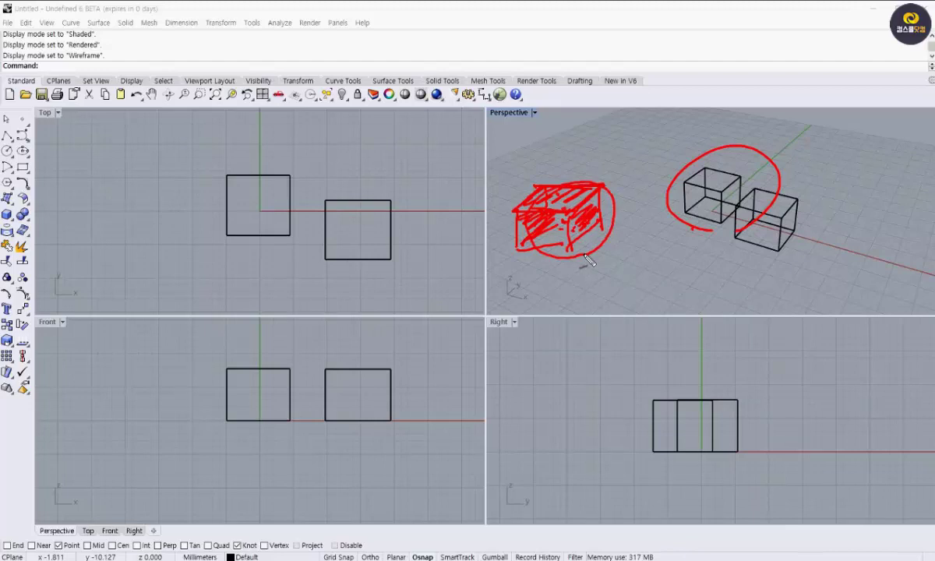
{"action": "left_click", "coordinate": [699, 185]}
{"action": "left_click", "coordinate": [724, 172]}
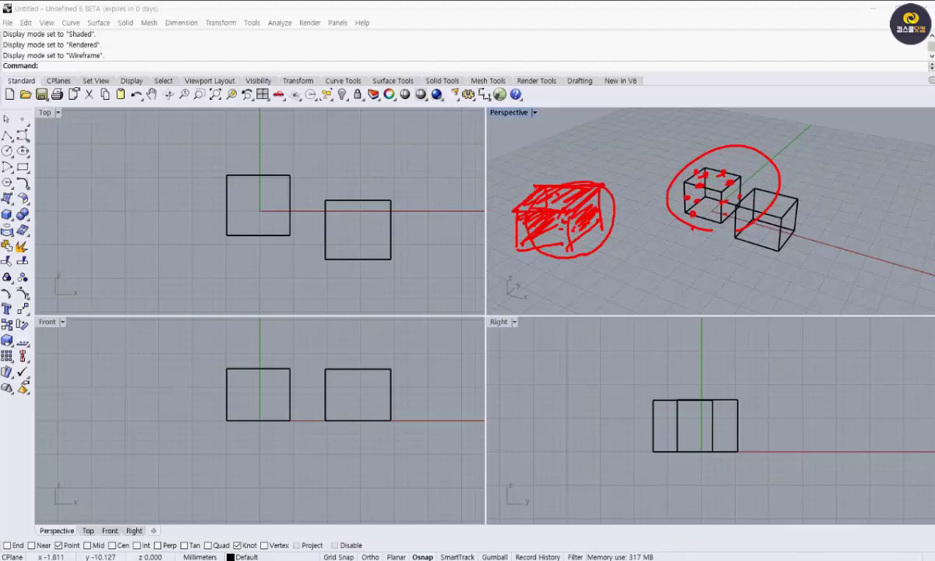
{"action": "key", "text": "Escape"}
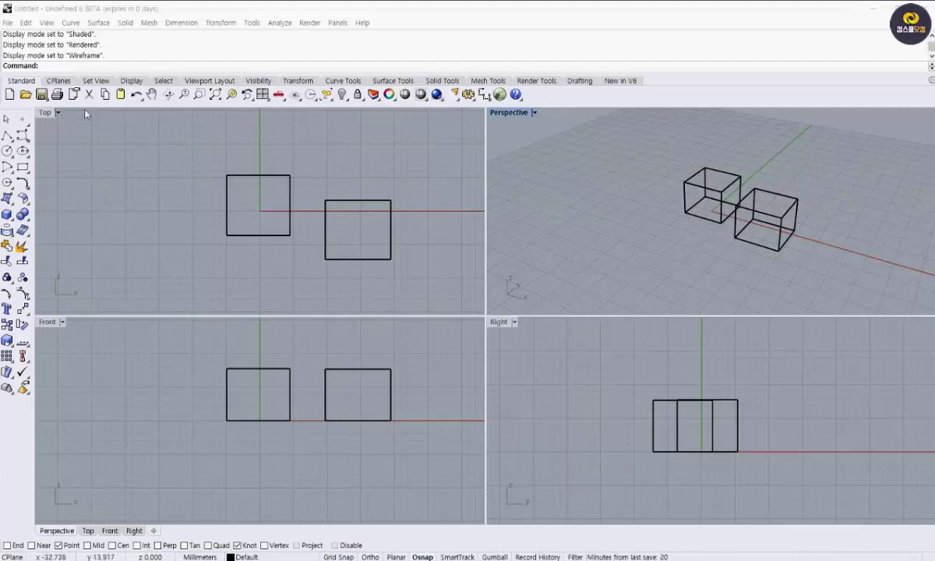
- Show the two boxes in the Perspective viewport in Shaded display mode, and switch the viewport to Rendered
{"action": "left_click", "coordinate": [535, 113]}
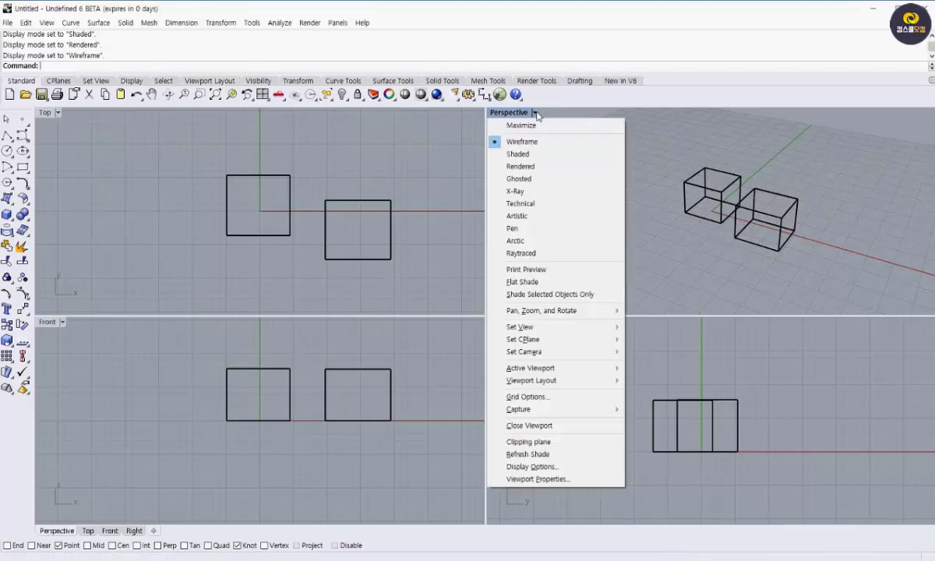
{"action": "left_click", "coordinate": [540, 158]}
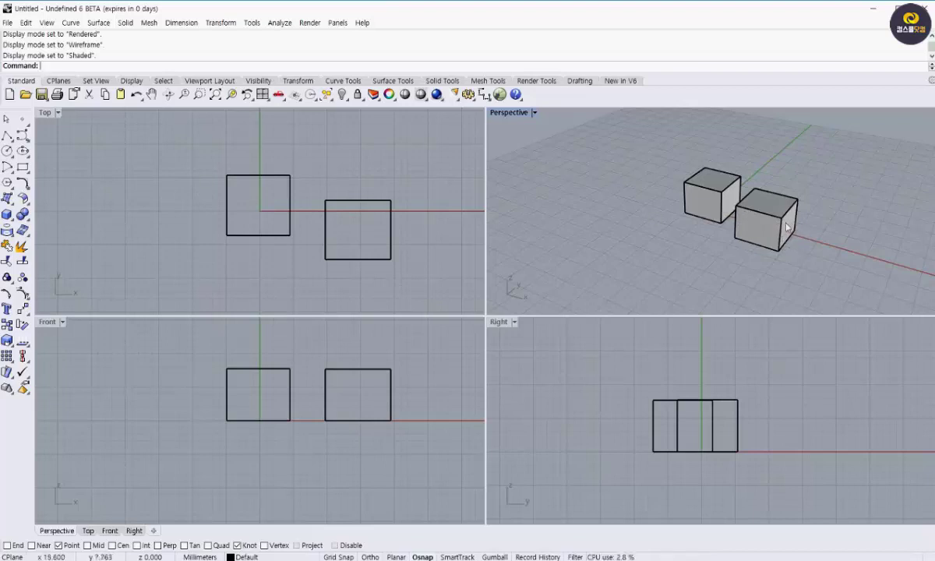
{"action": "left_click", "coordinate": [534, 112]}
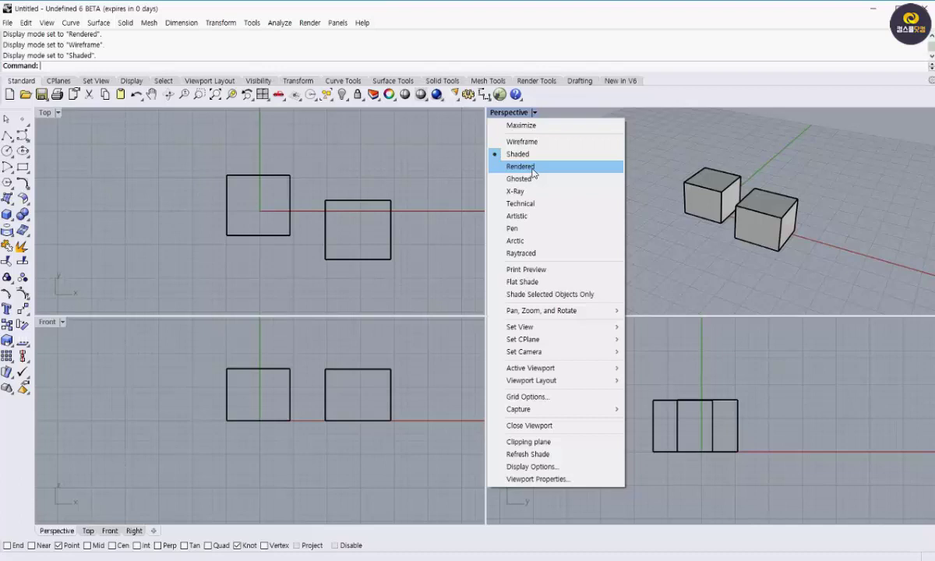
{"action": "left_click", "coordinate": [533, 172]}
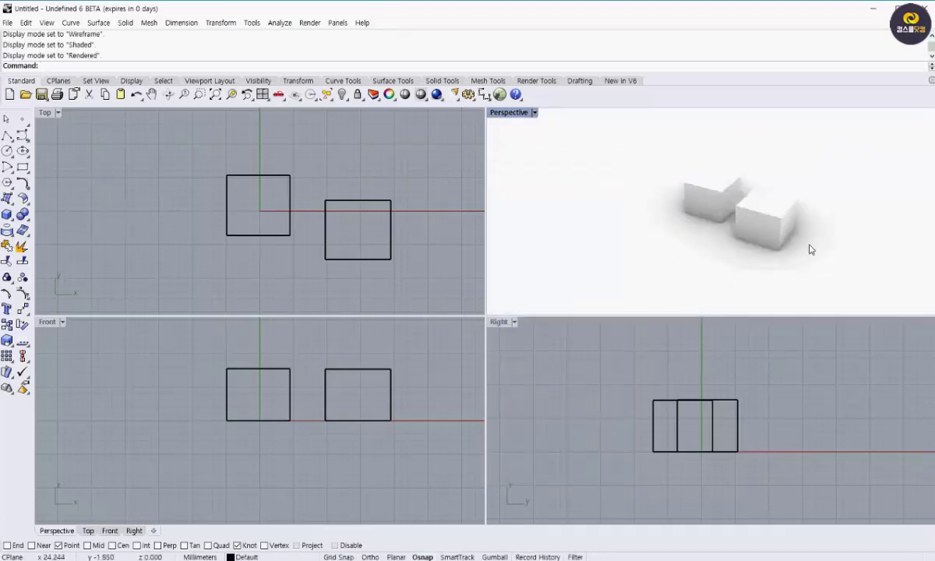
{"action": "mouse_move", "coordinate": [791, 270]}
{"action": "right_mouse_down"}
{"action": "mouse_move", "coordinate": [763, 263]}
{"action": "mouse_move", "coordinate": [774, 179]}
{"action": "mouse_move", "coordinate": [848, 200]}
{"action": "mouse_move", "coordinate": [859, 265]}
{"action": "mouse_move", "coordinate": [789, 271]}
{"action": "mouse_move", "coordinate": [799, 261]}
{"action": "mouse_move", "coordinate": [783, 266]}
{"action": "mouse_move", "coordinate": [781, 258]}
{"action": "right_mouse_up"}
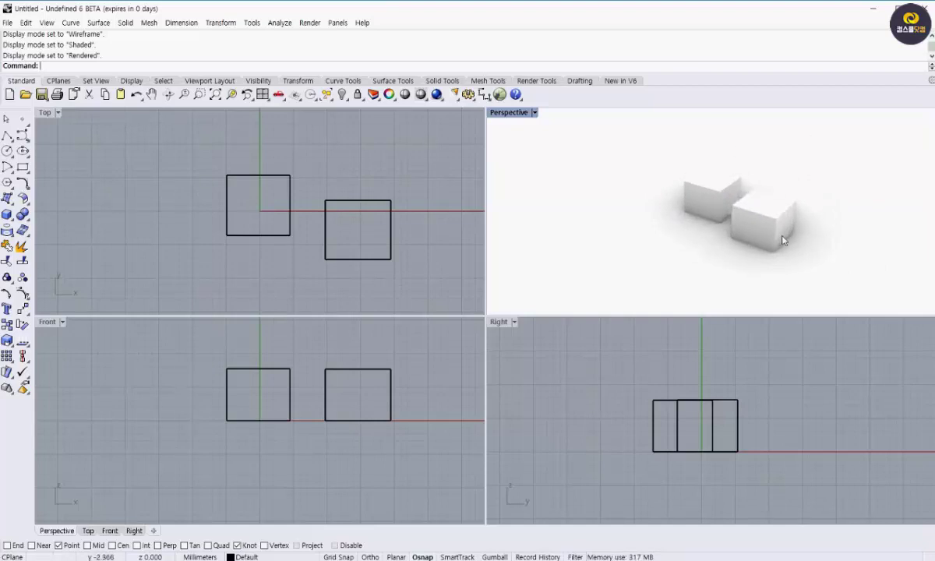
- Look through the preset views offered for the Perspective viewport and change the Right viewport to the Left view
{"action": "left_click", "coordinate": [535, 113]}
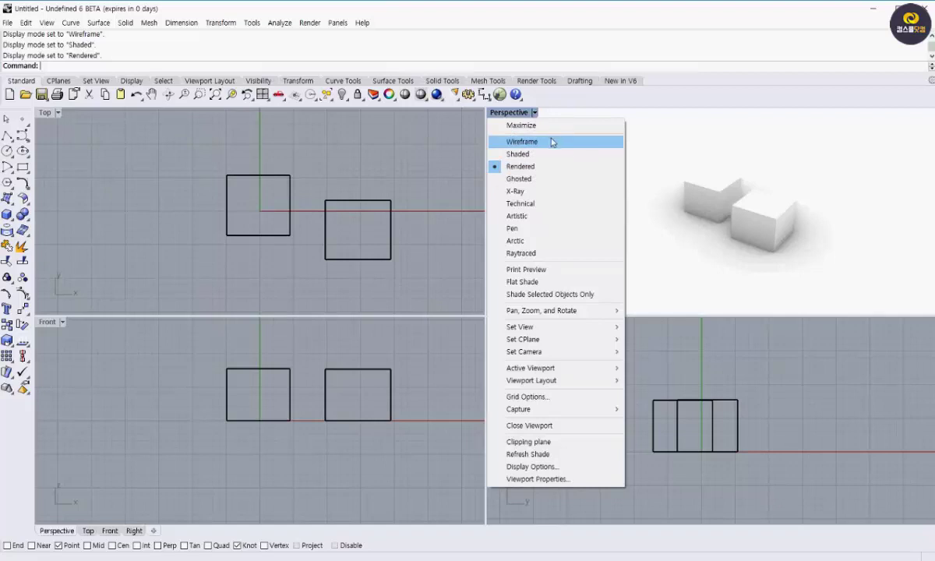
{"action": "mouse_move", "coordinate": [618, 328]}
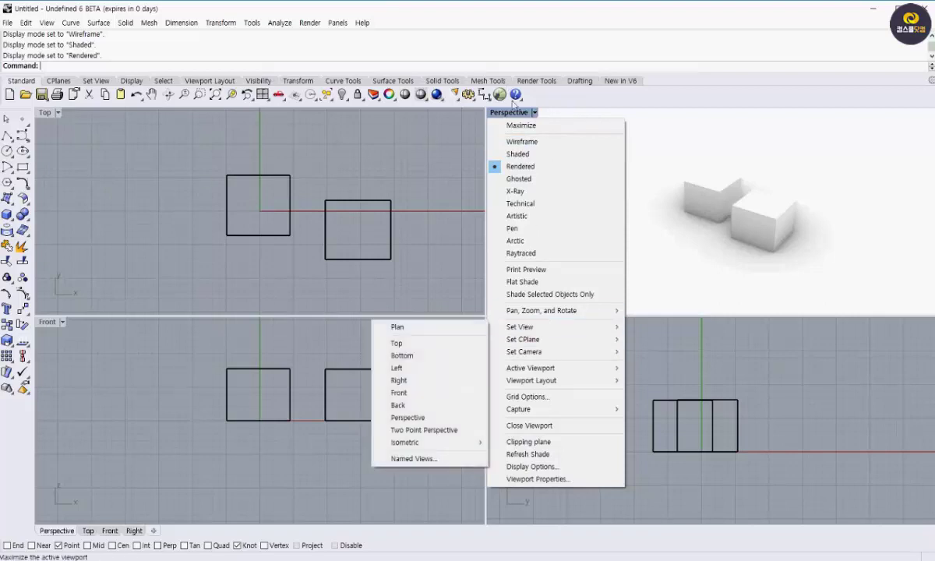
{"action": "mouse_move", "coordinate": [557, 327]}
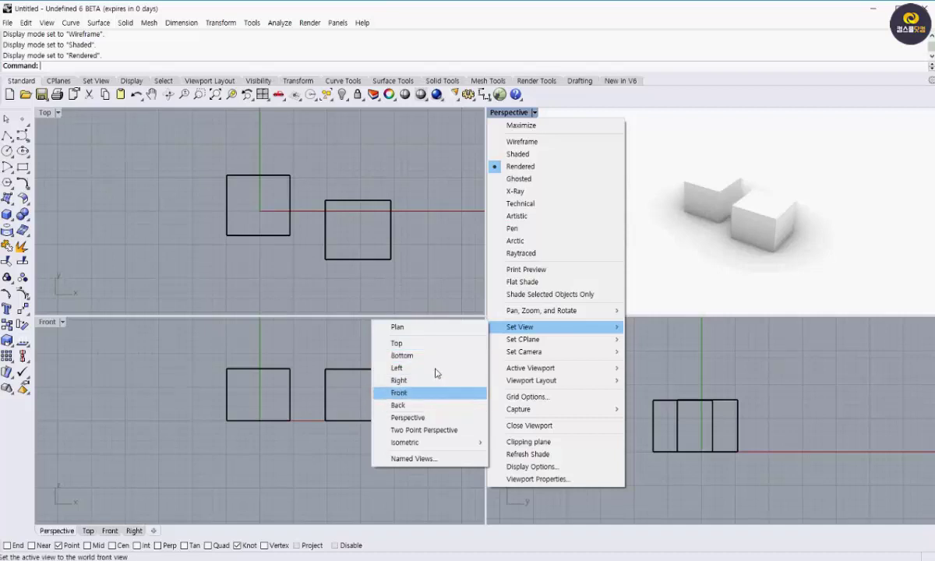
{"action": "left_click", "coordinate": [506, 348]}
{"action": "left_click", "coordinate": [513, 322]}
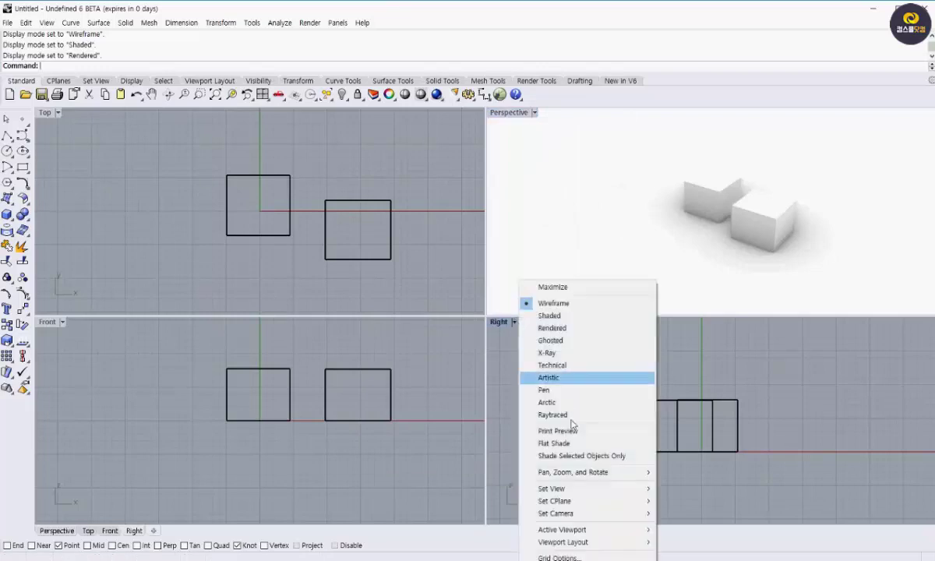
{"action": "mouse_move", "coordinate": [555, 489]}
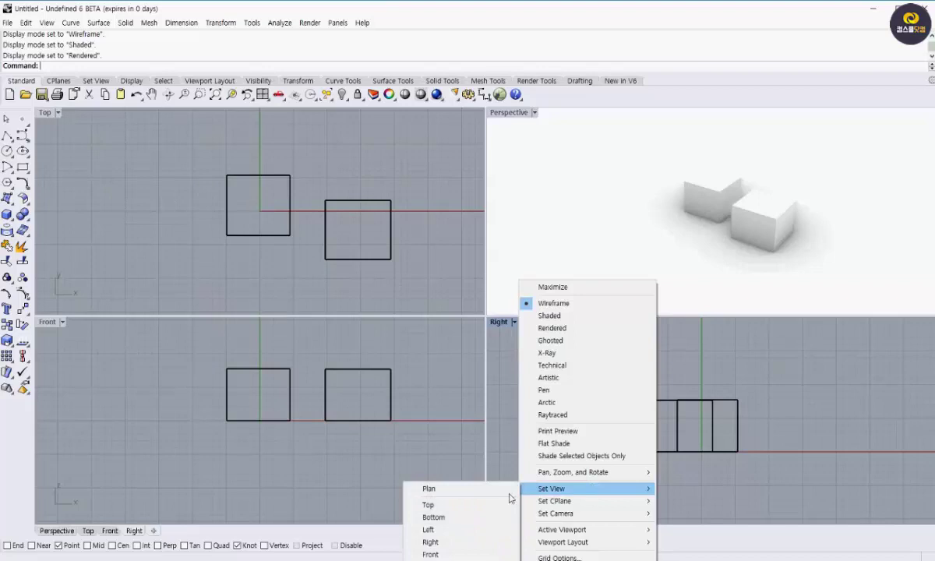
{"action": "left_click", "coordinate": [474, 535]}
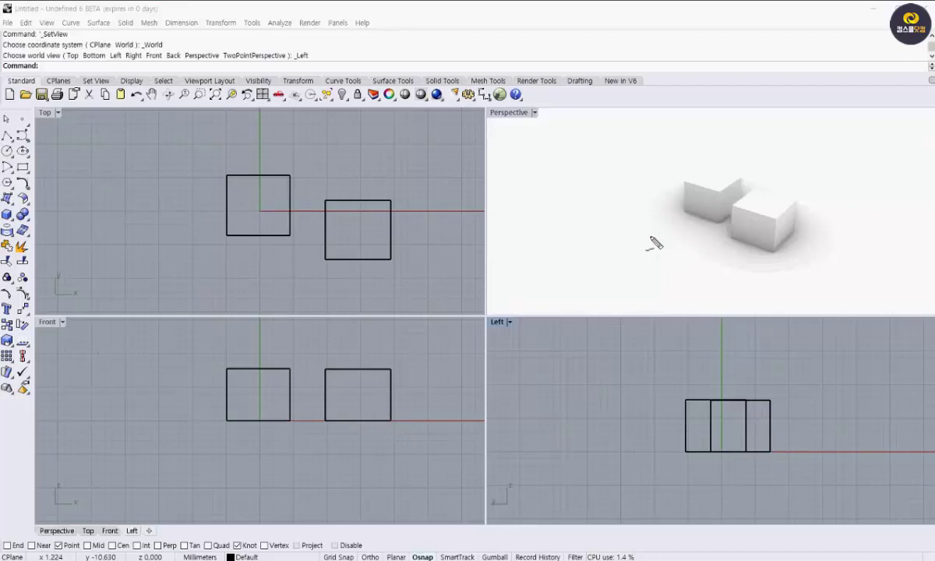
{"action": "mouse_move", "coordinate": [622, 249]}
{"action": "left_mouse_down"}
{"action": "mouse_move", "coordinate": [636, 248]}
{"action": "mouse_move", "coordinate": [624, 235]}
{"action": "mouse_move", "coordinate": [600, 236]}
{"action": "mouse_move", "coordinate": [657, 245]}
{"action": "mouse_move", "coordinate": [636, 257]}
{"action": "mouse_move", "coordinate": [657, 279]}
{"action": "left_mouse_up"}
{"action": "left_click_drag", "start_coordinate": [616, 232], "coordinate": [683, 184]}
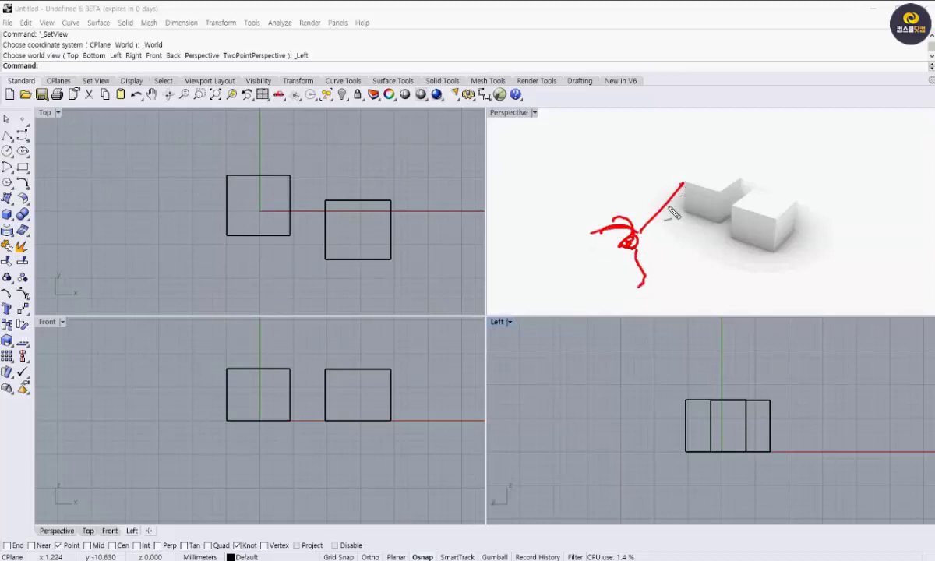
{"action": "left_click_drag", "start_coordinate": [629, 238], "coordinate": [717, 222]}
{"action": "left_click_drag", "start_coordinate": [658, 231], "coordinate": [708, 202]}
{"action": "left_click_drag", "start_coordinate": [641, 291], "coordinate": [638, 306]}
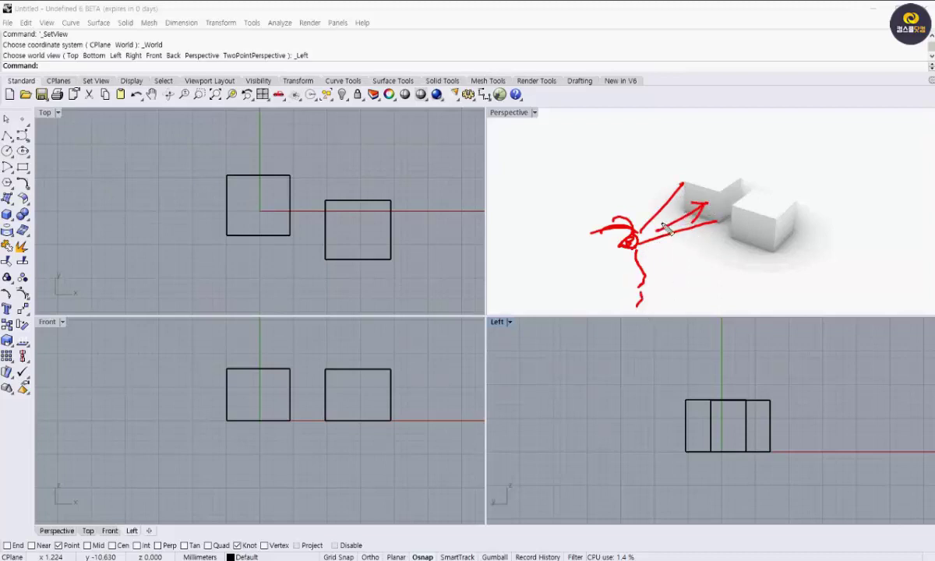
{"action": "mouse_move", "coordinate": [611, 247]}
{"action": "left_mouse_down"}
{"action": "mouse_move", "coordinate": [594, 266]}
{"action": "mouse_move", "coordinate": [607, 256]}
{"action": "left_mouse_up"}
{"action": "mouse_move", "coordinate": [645, 167]}
{"action": "left_mouse_down"}
{"action": "mouse_move", "coordinate": [677, 176]}
{"action": "mouse_move", "coordinate": [626, 162]}
{"action": "mouse_move", "coordinate": [625, 177]}
{"action": "mouse_move", "coordinate": [637, 177]}
{"action": "left_mouse_up"}
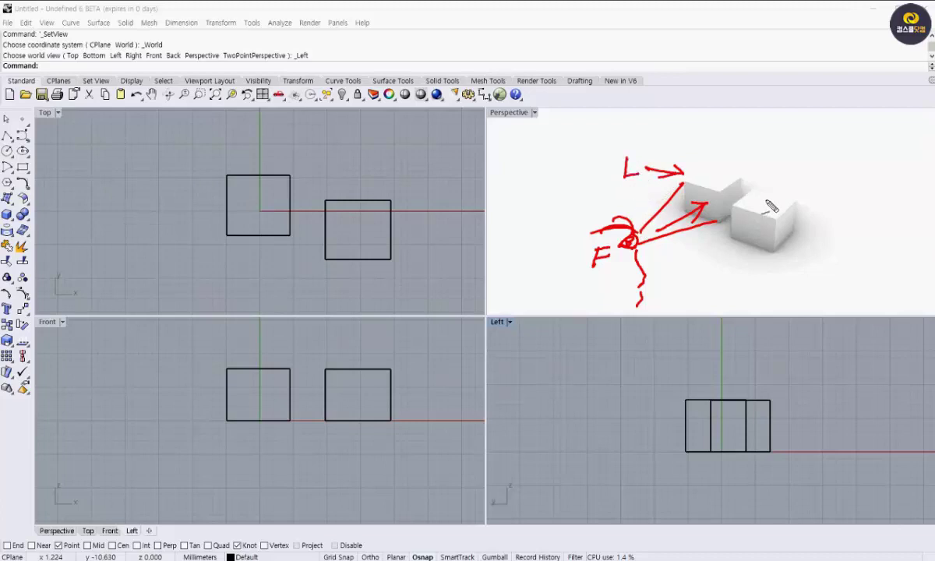
{"action": "left_click_drag", "start_coordinate": [736, 191], "coordinate": [786, 221]}
{"action": "left_click_drag", "start_coordinate": [524, 330], "coordinate": [491, 310]}
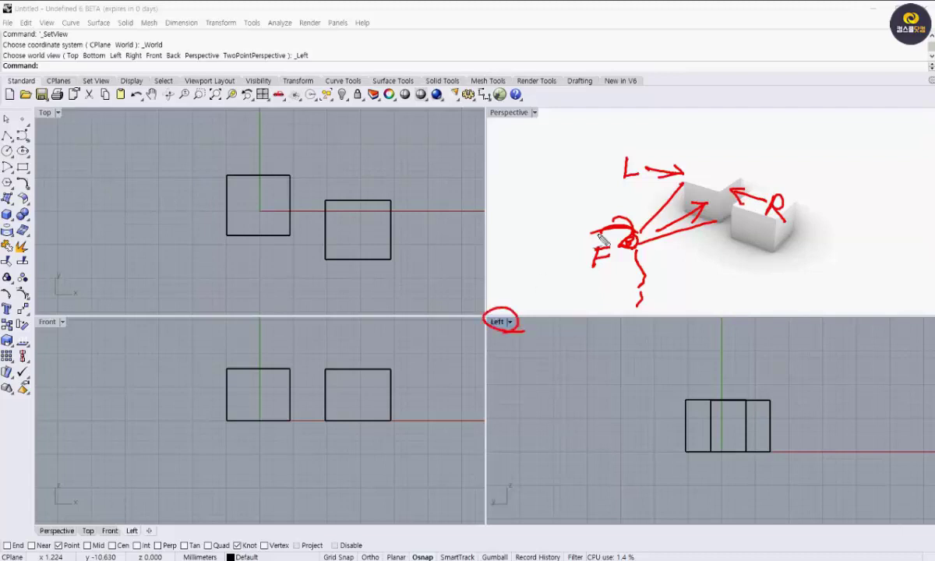
{"action": "mouse_move", "coordinate": [652, 176]}
{"action": "left_mouse_down"}
{"action": "mouse_move", "coordinate": [616, 160]}
{"action": "mouse_move", "coordinate": [651, 165]}
{"action": "mouse_move", "coordinate": [647, 176]}
{"action": "left_mouse_up"}
{"action": "mouse_move", "coordinate": [675, 449]}
{"action": "left_mouse_down"}
{"action": "mouse_move", "coordinate": [728, 484]}
{"action": "mouse_move", "coordinate": [675, 444]}
{"action": "left_mouse_up"}
{"action": "left_click_drag", "start_coordinate": [299, 211], "coordinate": [306, 216]}
{"action": "left_click_drag", "start_coordinate": [364, 234], "coordinate": [367, 239]}
{"action": "left_click_drag", "start_coordinate": [150, 209], "coordinate": [214, 207]}
{"action": "left_click_drag", "start_coordinate": [214, 209], "coordinate": [172, 228]}
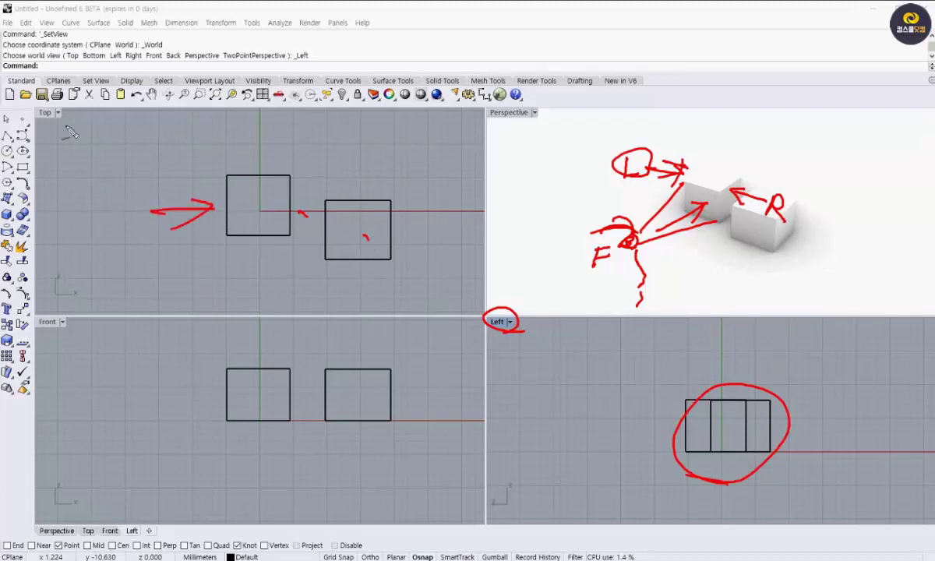
{"action": "left_click_drag", "start_coordinate": [30, 111], "coordinate": [48, 134]}
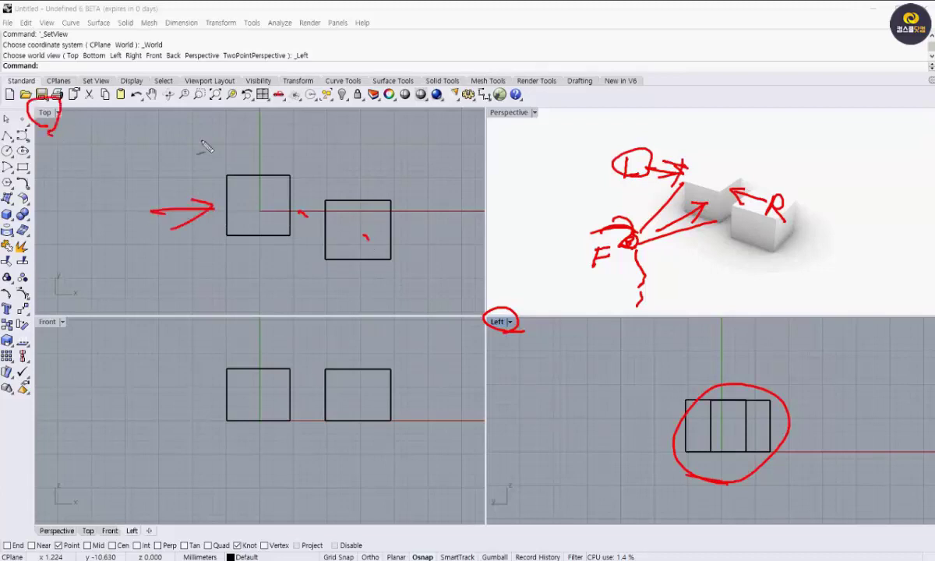
{"action": "mouse_move", "coordinate": [704, 162]}
{"action": "left_mouse_down"}
{"action": "mouse_move", "coordinate": [709, 182]}
{"action": "mouse_move", "coordinate": [795, 101]}
{"action": "mouse_move", "coordinate": [725, 152]}
{"action": "mouse_move", "coordinate": [708, 141]}
{"action": "mouse_move", "coordinate": [709, 165]}
{"action": "left_mouse_up"}
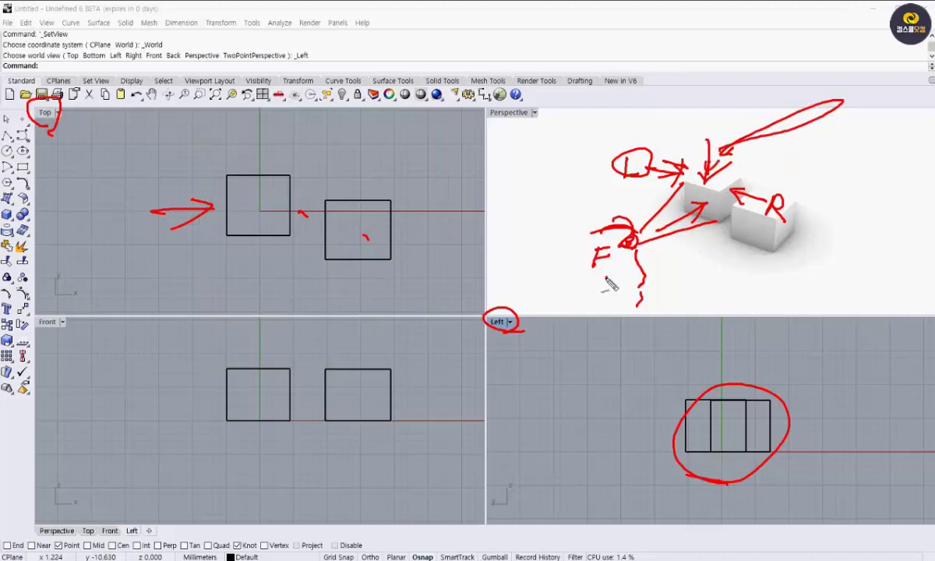
{"action": "mouse_move", "coordinate": [600, 274]}
{"action": "left_mouse_down"}
{"action": "mouse_move", "coordinate": [592, 198]}
{"action": "mouse_move", "coordinate": [631, 124]}
{"action": "mouse_move", "coordinate": [688, 121]}
{"action": "mouse_move", "coordinate": [681, 181]}
{"action": "left_mouse_up"}
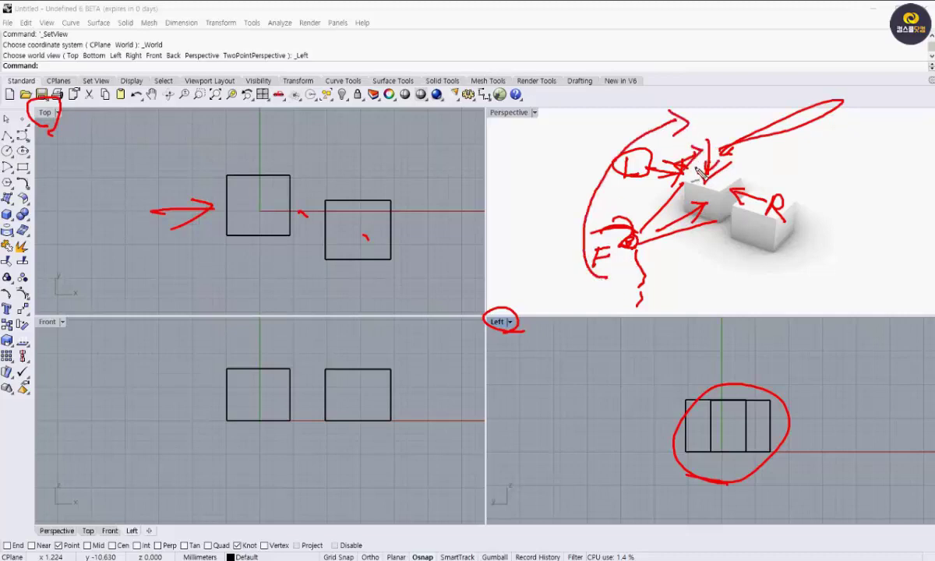
{"action": "mouse_move", "coordinate": [600, 148]}
{"action": "left_mouse_down"}
{"action": "mouse_move", "coordinate": [596, 178]}
{"action": "mouse_move", "coordinate": [657, 173]}
{"action": "left_mouse_up"}
{"action": "mouse_move", "coordinate": [772, 187]}
{"action": "left_mouse_down"}
{"action": "mouse_move", "coordinate": [789, 204]}
{"action": "mouse_move", "coordinate": [783, 224]}
{"action": "left_mouse_up"}
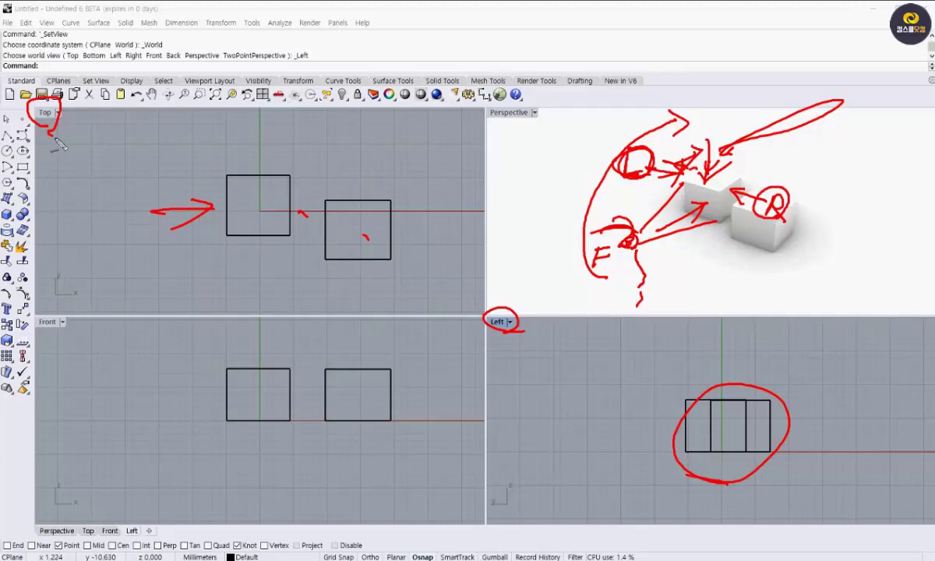
{"action": "mouse_move", "coordinate": [650, 173]}
{"action": "left_mouse_down"}
{"action": "mouse_move", "coordinate": [639, 195]}
{"action": "mouse_move", "coordinate": [657, 173]}
{"action": "left_mouse_up"}
{"action": "left_click_drag", "start_coordinate": [792, 236], "coordinate": [760, 222]}
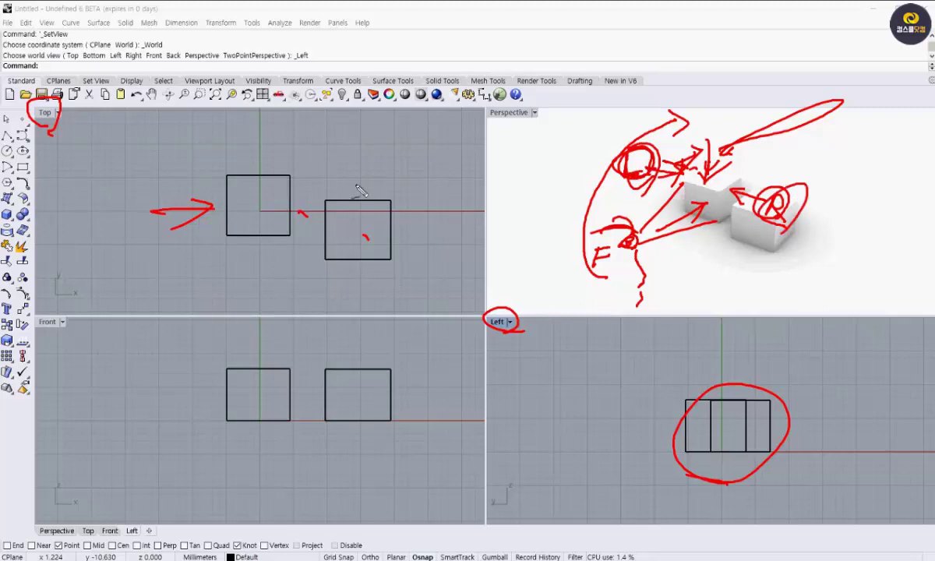
{"action": "mouse_move", "coordinate": [349, 209]}
{"action": "left_mouse_down"}
{"action": "mouse_move", "coordinate": [301, 215]}
{"action": "mouse_move", "coordinate": [321, 226]}
{"action": "mouse_move", "coordinate": [299, 209]}
{"action": "mouse_move", "coordinate": [327, 211]}
{"action": "mouse_move", "coordinate": [295, 215]}
{"action": "mouse_move", "coordinate": [346, 216]}
{"action": "left_mouse_up"}
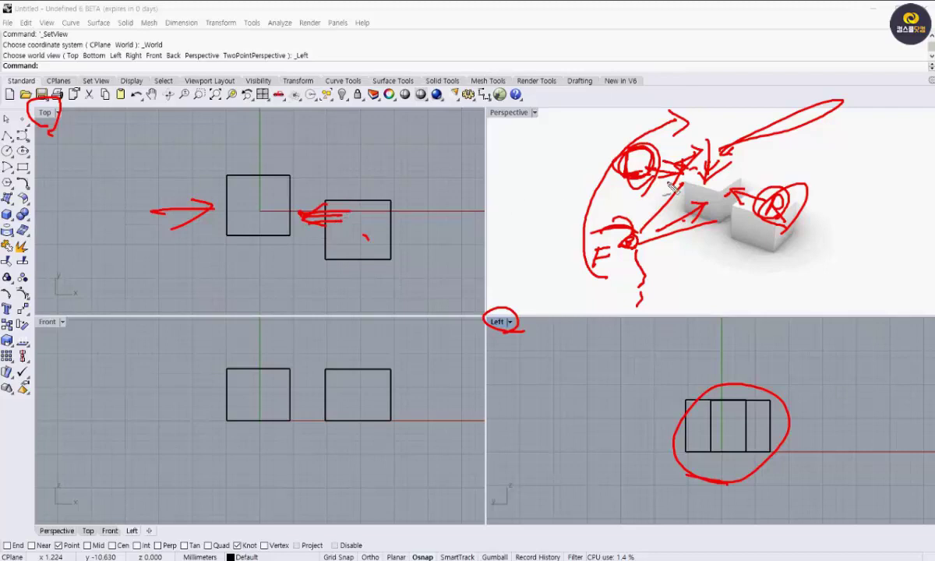
{"action": "left_click_drag", "start_coordinate": [593, 161], "coordinate": [648, 167]}
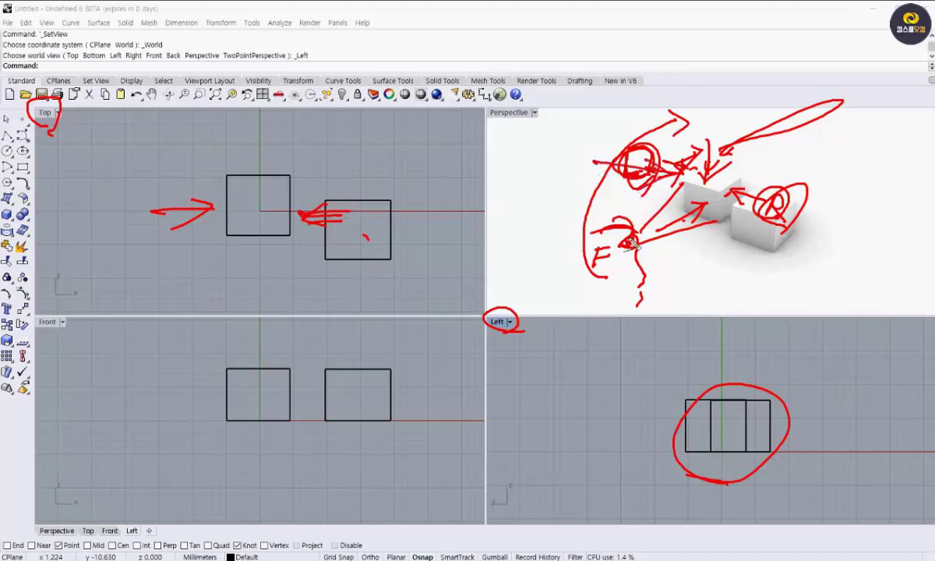
{"action": "mouse_move", "coordinate": [599, 251]}
{"action": "left_mouse_down"}
{"action": "mouse_move", "coordinate": [592, 168]}
{"action": "mouse_move", "coordinate": [647, 141]}
{"action": "mouse_move", "coordinate": [716, 166]}
{"action": "mouse_move", "coordinate": [650, 163]}
{"action": "mouse_move", "coordinate": [635, 191]}
{"action": "mouse_move", "coordinate": [687, 219]}
{"action": "mouse_move", "coordinate": [717, 184]}
{"action": "left_mouse_up"}
{"action": "mouse_move", "coordinate": [144, 238]}
{"action": "left_mouse_down"}
{"action": "mouse_move", "coordinate": [183, 238]}
{"action": "mouse_move", "coordinate": [156, 204]}
{"action": "mouse_move", "coordinate": [160, 187]}
{"action": "mouse_move", "coordinate": [205, 201]}
{"action": "left_mouse_up"}
{"action": "mouse_move", "coordinate": [301, 169]}
{"action": "left_mouse_down"}
{"action": "mouse_move", "coordinate": [303, 192]}
{"action": "mouse_move", "coordinate": [305, 165]}
{"action": "left_mouse_up"}
{"action": "mouse_move", "coordinate": [263, 134]}
{"action": "left_mouse_down"}
{"action": "mouse_move", "coordinate": [262, 157]}
{"action": "mouse_move", "coordinate": [275, 154]}
{"action": "left_mouse_up"}
{"action": "left_click_drag", "start_coordinate": [276, 117], "coordinate": [279, 141]}
{"action": "mouse_move", "coordinate": [272, 271]}
{"action": "left_mouse_down"}
{"action": "mouse_move", "coordinate": [273, 243]}
{"action": "mouse_move", "coordinate": [282, 256]}
{"action": "mouse_move", "coordinate": [274, 290]}
{"action": "left_mouse_up"}
{"action": "mouse_move", "coordinate": [273, 269]}
{"action": "left_mouse_down"}
{"action": "mouse_move", "coordinate": [287, 267]}
{"action": "mouse_move", "coordinate": [275, 313]}
{"action": "left_mouse_up"}
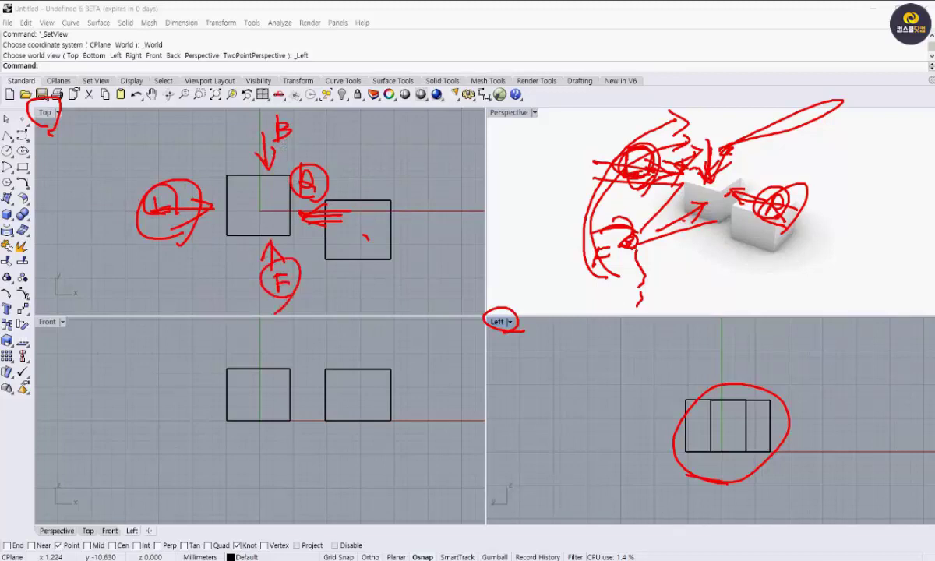
{"action": "key", "text": "Escape"}
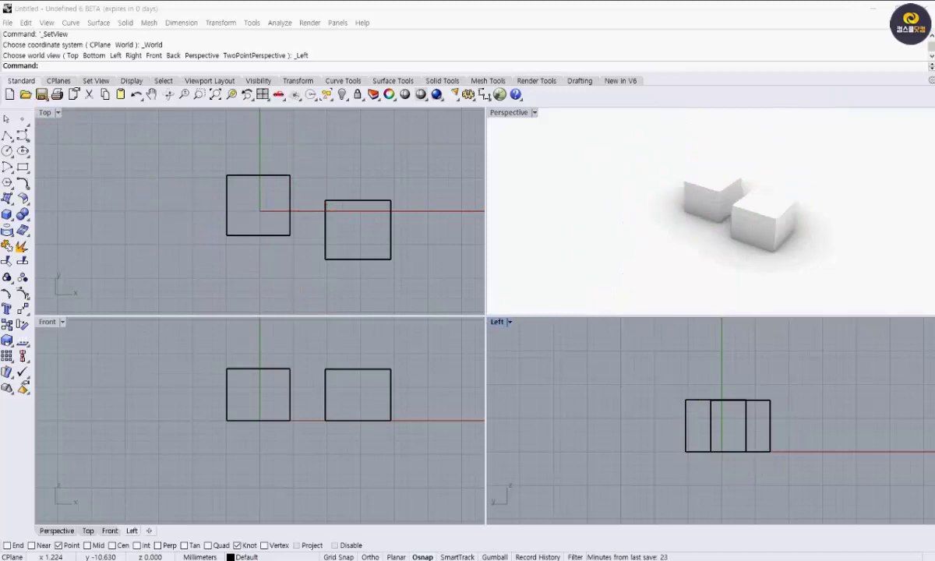
- Set the Perspective viewport's display mode to Wireframe
{"action": "left_click", "coordinate": [650, 152]}
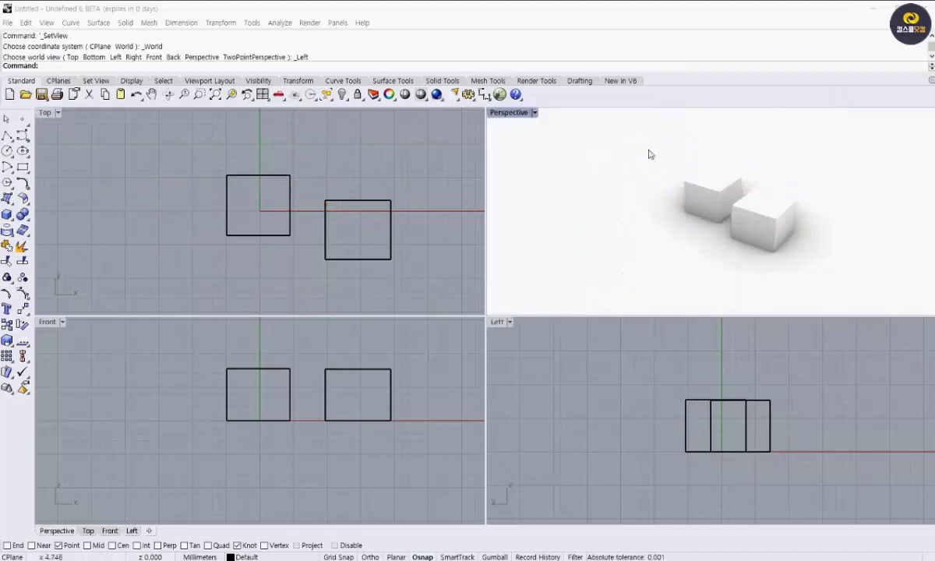
{"action": "left_click", "coordinate": [535, 115]}
{"action": "left_click", "coordinate": [538, 132]}
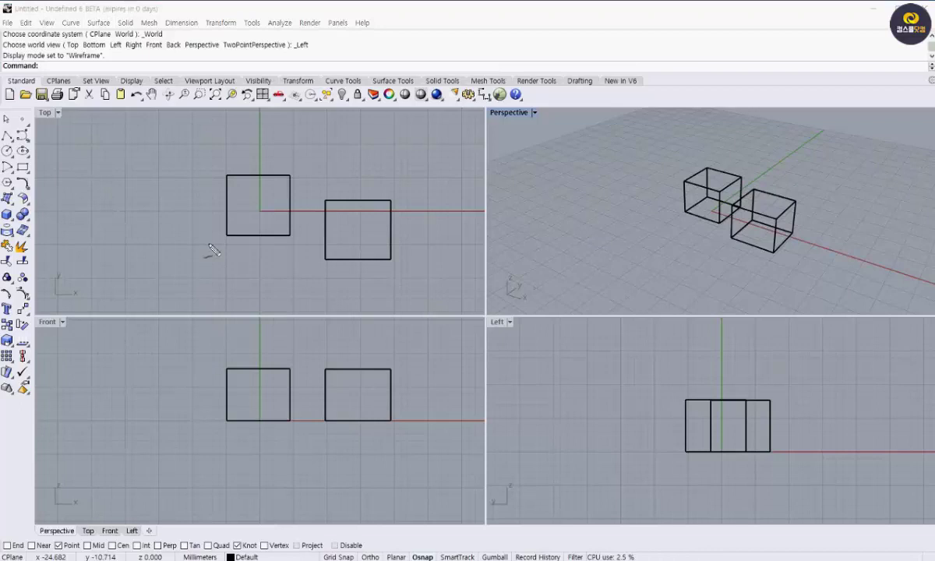
{"action": "mouse_move", "coordinate": [45, 131]}
{"action": "left_mouse_down"}
{"action": "mouse_move", "coordinate": [4, 131]}
{"action": "mouse_move", "coordinate": [1, 145]}
{"action": "left_mouse_up"}
{"action": "mouse_move", "coordinate": [2, 181]}
{"action": "left_mouse_down"}
{"action": "mouse_move", "coordinate": [20, 188]}
{"action": "mouse_move", "coordinate": [39, 171]}
{"action": "mouse_move", "coordinate": [40, 140]}
{"action": "mouse_move", "coordinate": [15, 131]}
{"action": "mouse_move", "coordinate": [37, 129]}
{"action": "mouse_move", "coordinate": [52, 140]}
{"action": "mouse_move", "coordinate": [45, 195]}
{"action": "left_mouse_up"}
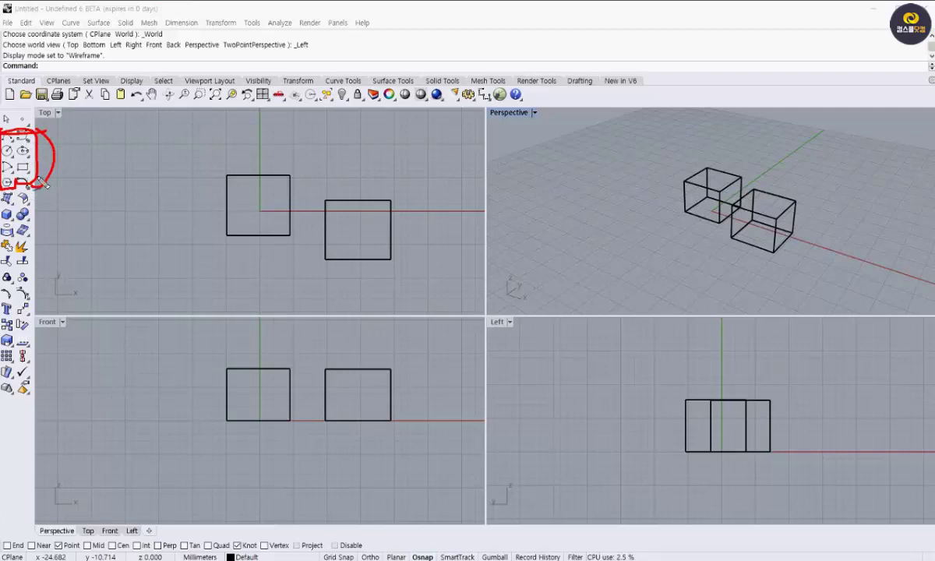
{"action": "mouse_move", "coordinate": [44, 185]}
{"action": "left_mouse_down"}
{"action": "mouse_move", "coordinate": [5, 191]}
{"action": "mouse_move", "coordinate": [18, 234]}
{"action": "mouse_move", "coordinate": [32, 189]}
{"action": "left_mouse_up"}
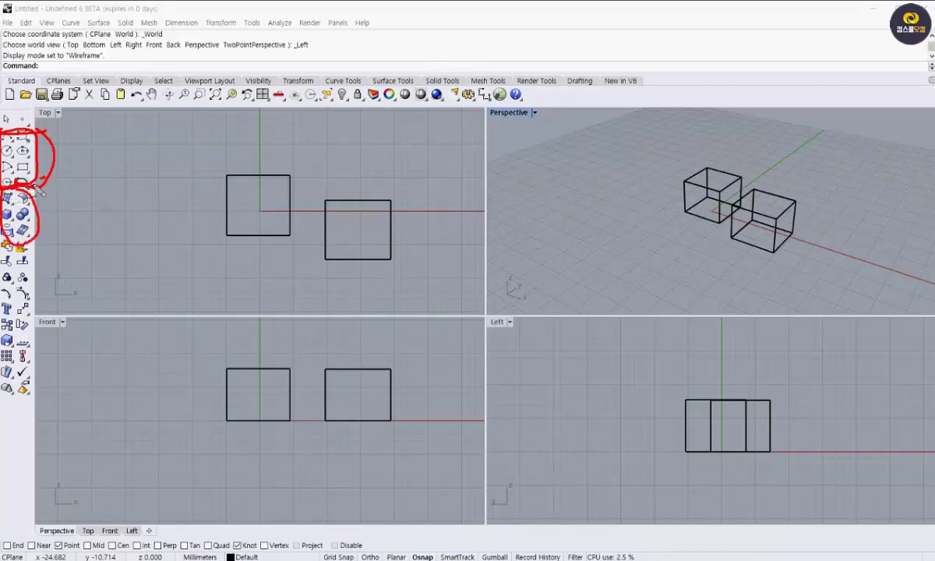
{"action": "left_click_drag", "start_coordinate": [33, 132], "coordinate": [6, 130]}
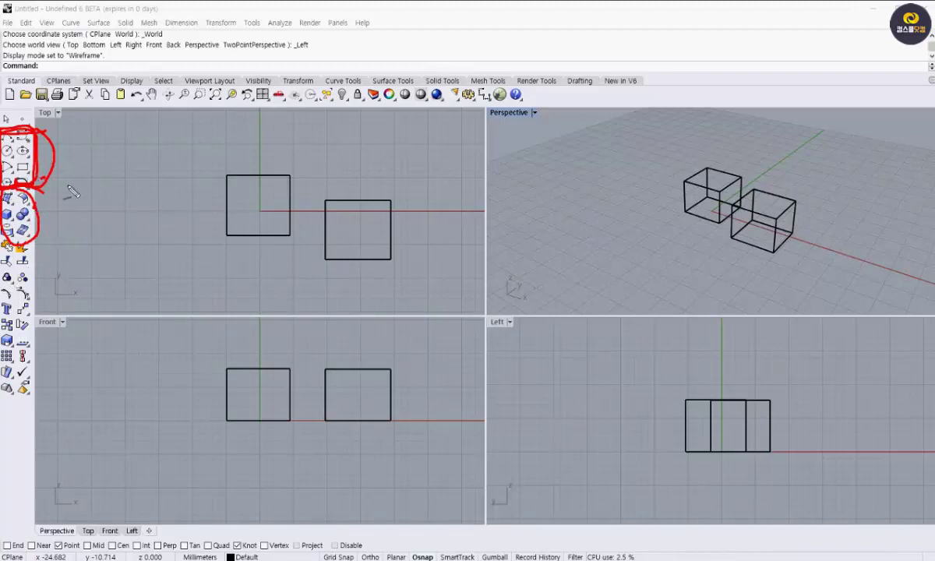
{"action": "left_click_drag", "start_coordinate": [44, 177], "coordinate": [16, 189]}
{"action": "mouse_move", "coordinate": [4, 118]}
{"action": "left_mouse_down"}
{"action": "mouse_move", "coordinate": [29, 116]}
{"action": "mouse_move", "coordinate": [45, 145]}
{"action": "mouse_move", "coordinate": [42, 187]}
{"action": "mouse_move", "coordinate": [69, 161]}
{"action": "mouse_move", "coordinate": [59, 171]}
{"action": "left_mouse_up"}
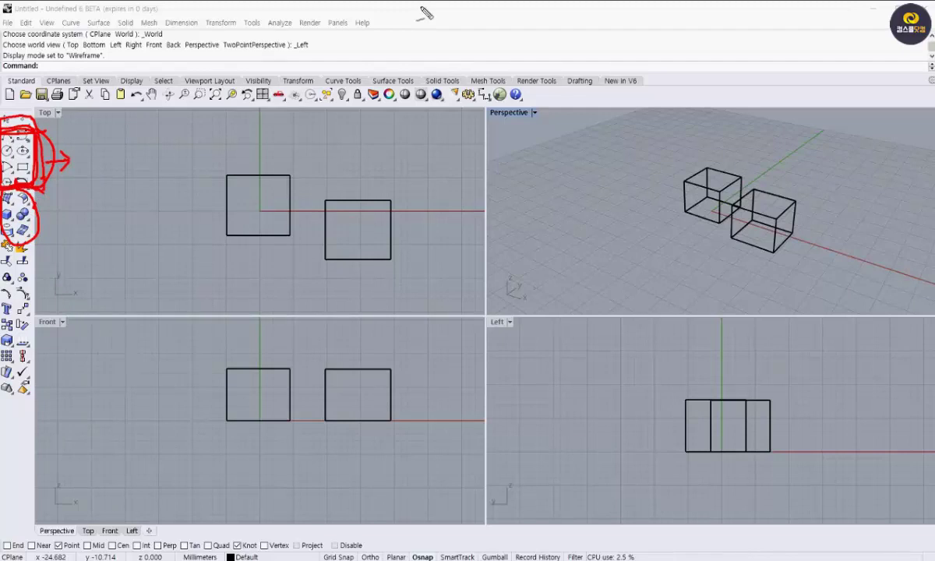